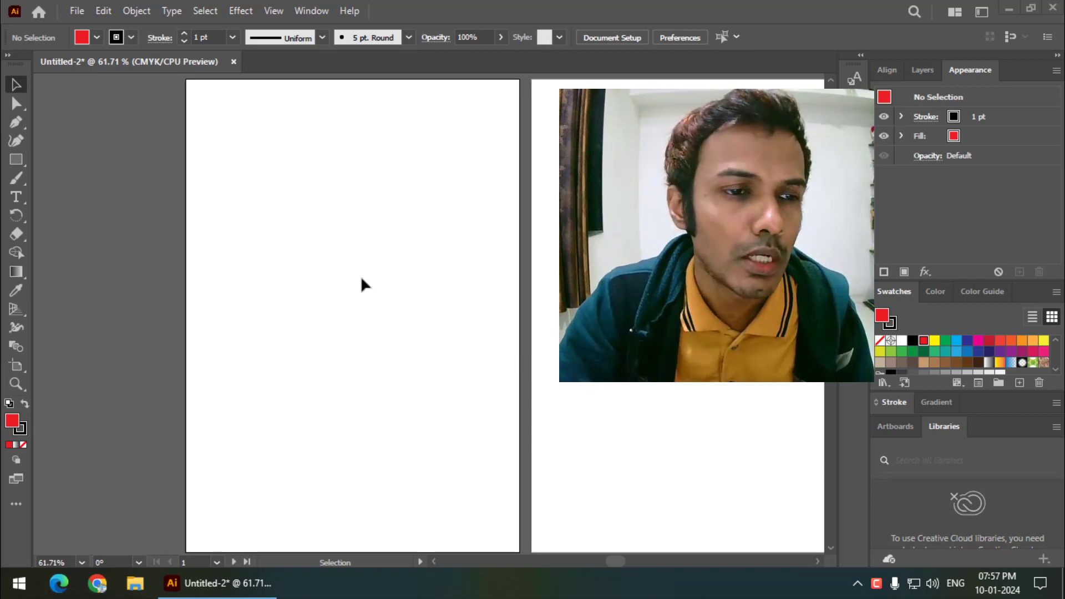
- Draw a red rectangle with a black outline in the upper part of the first artboard
click(16, 159)
drag(215, 156, 352, 265)
key(v)
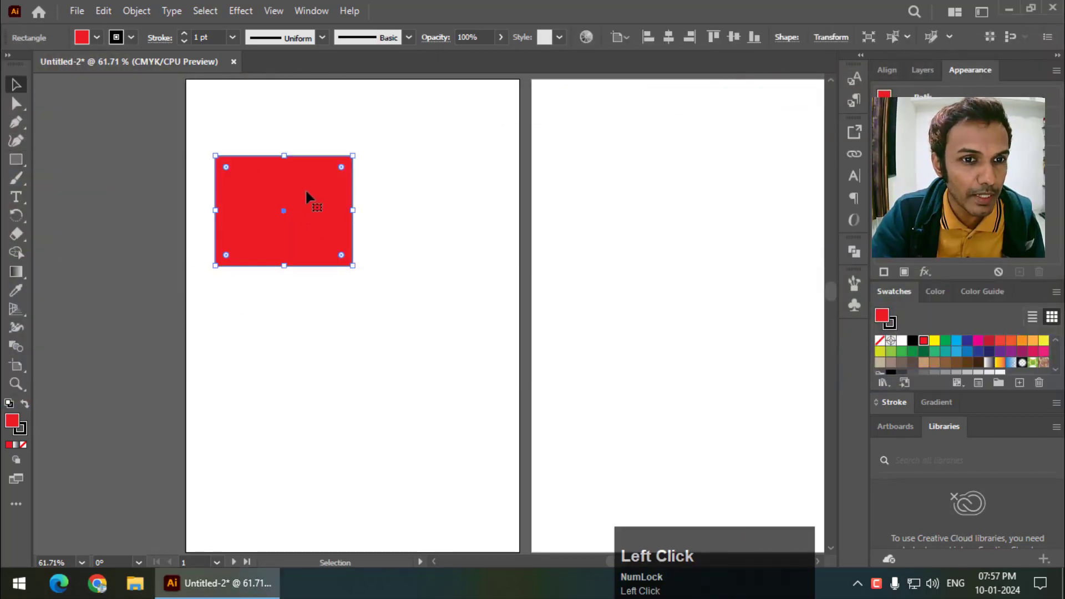
- Copy the red rectangle and paste a duplicate onto the same artboard
click(104, 11)
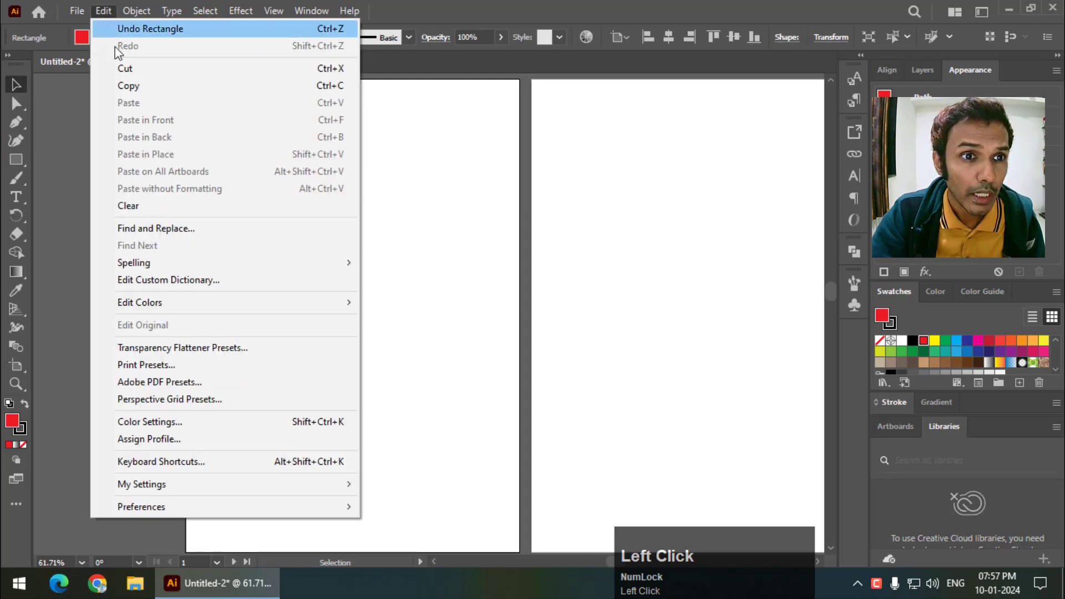
click(135, 87)
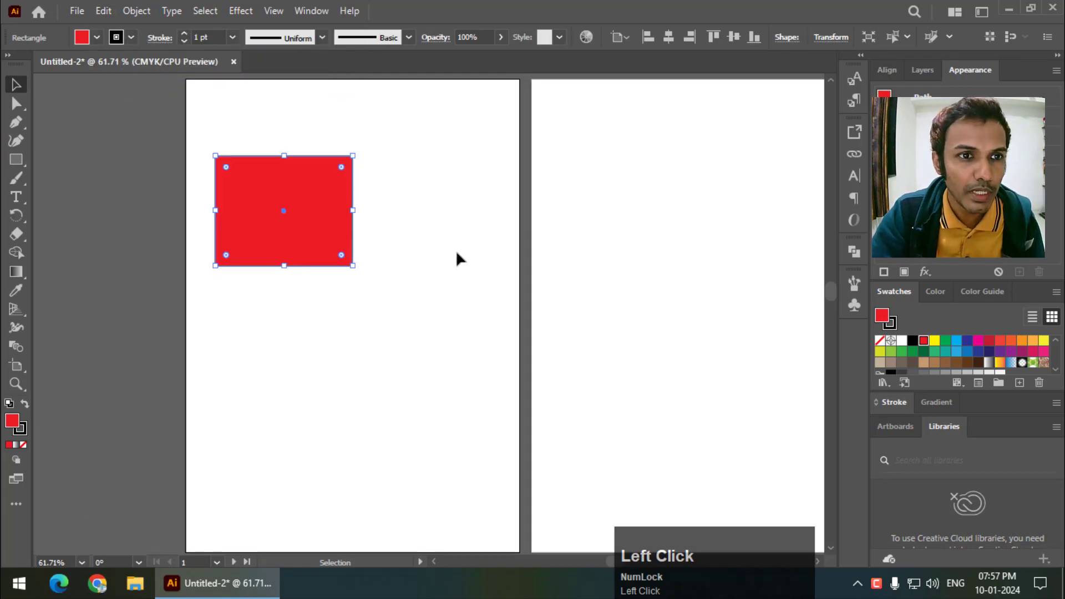
click(103, 12)
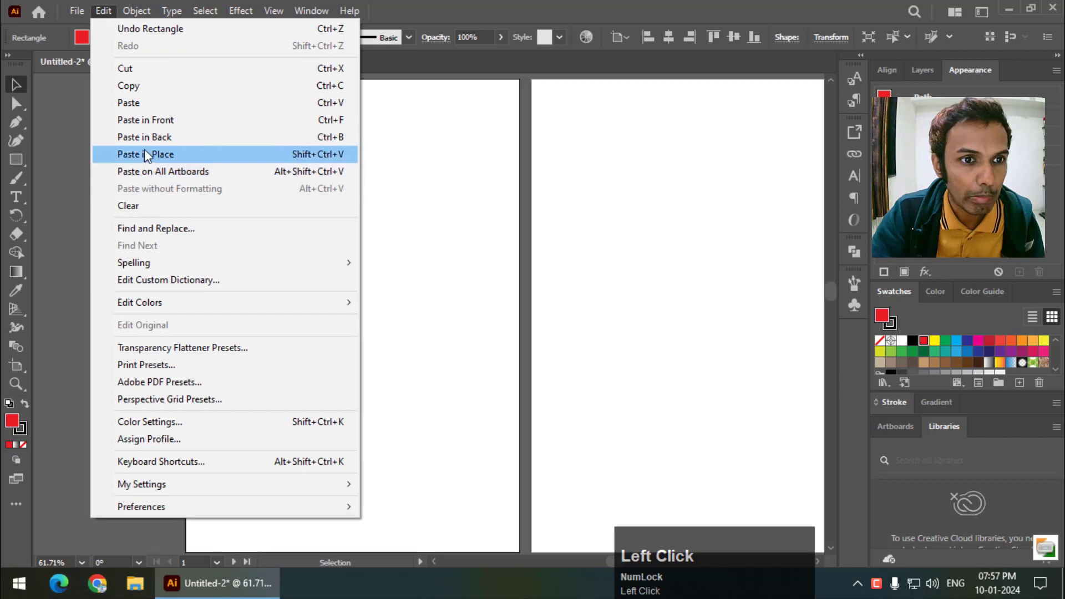
click(147, 103)
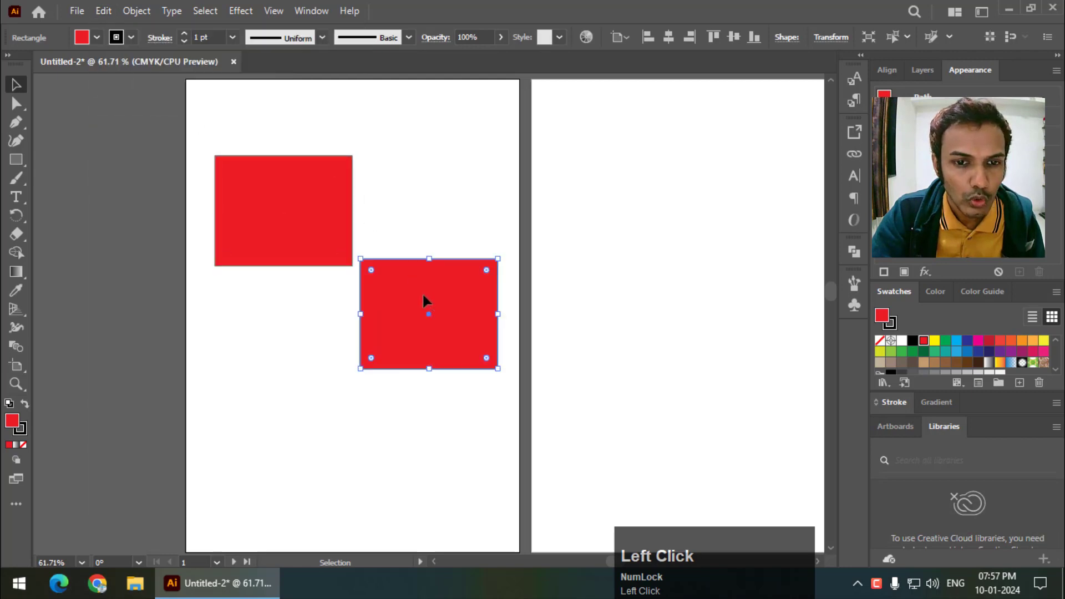
- Move the pasted duplicate below the original rectangle, then delete it
drag(423, 302, 383, 358)
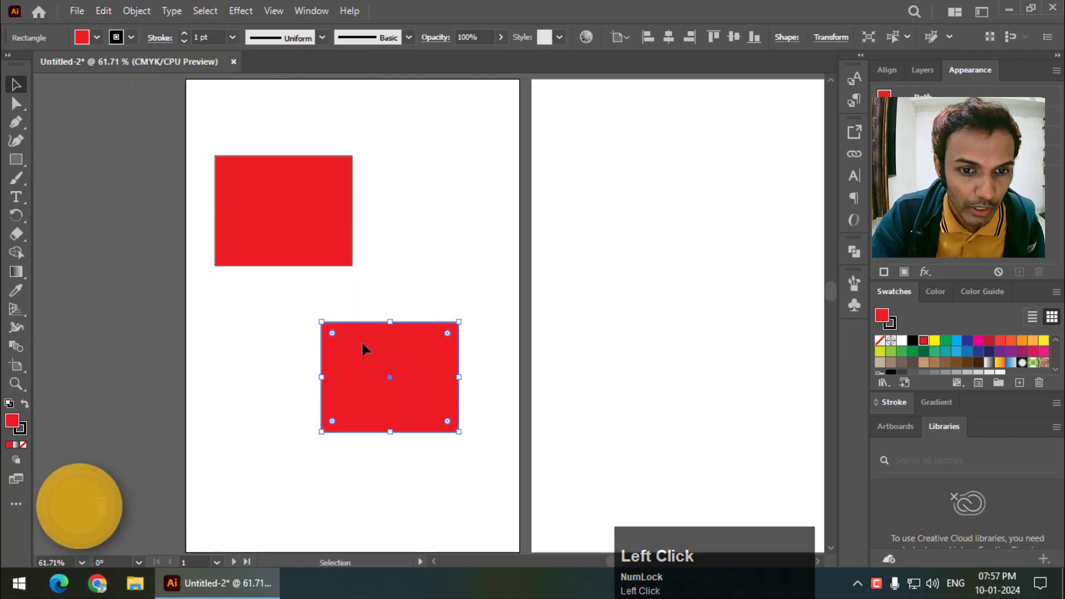
key(Left)
key(Left)
key(Left)
key(Left)
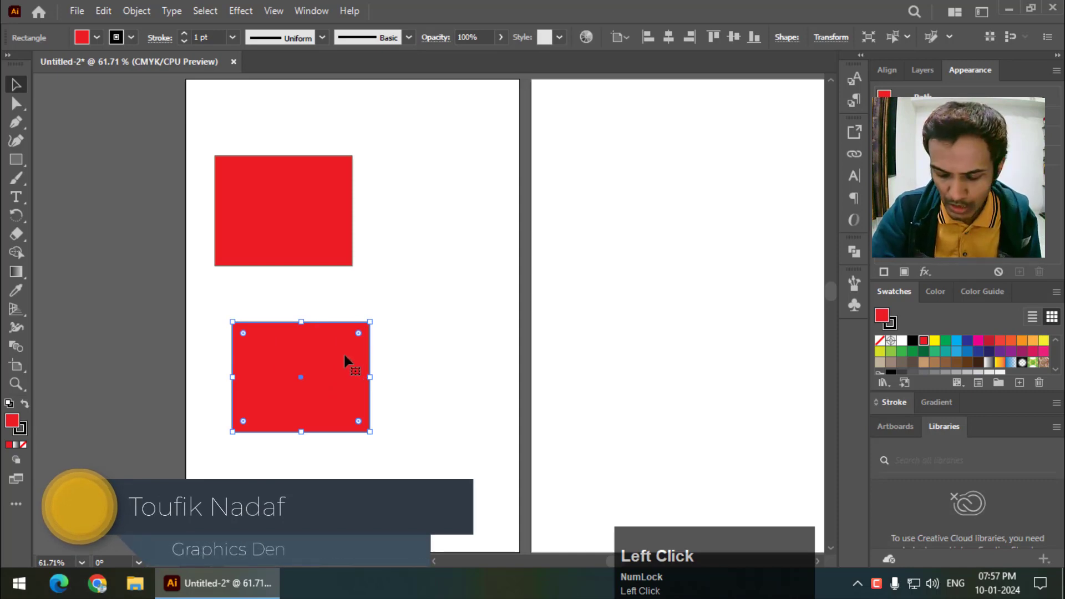
key(Delete)
- Reposition the remaining red rectangle fully inside the upper part of the first artboard
drag(272, 217, 234, 220)
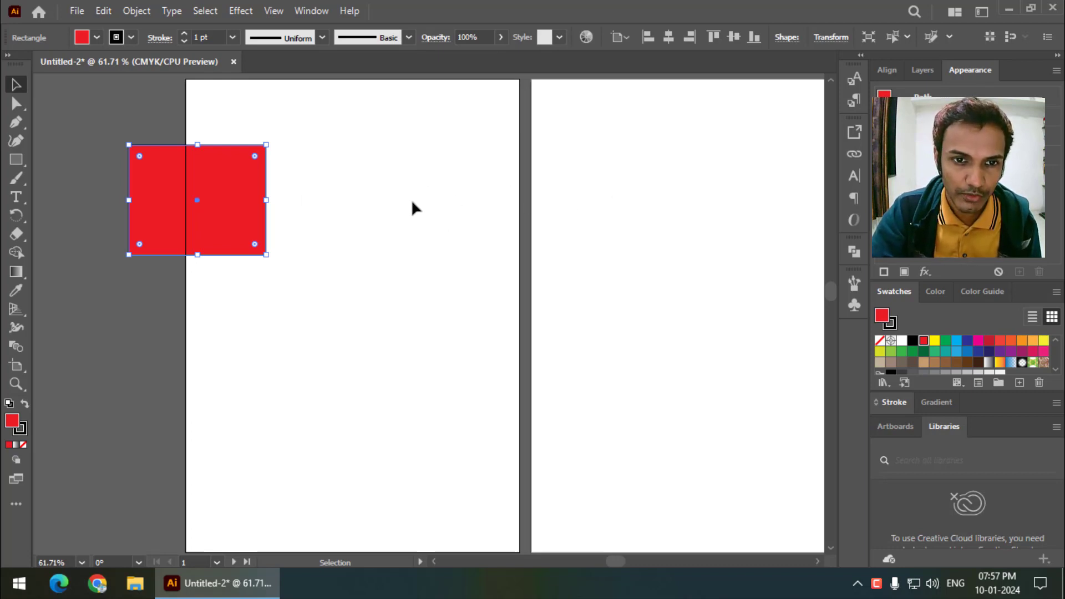
drag(254, 179, 354, 172)
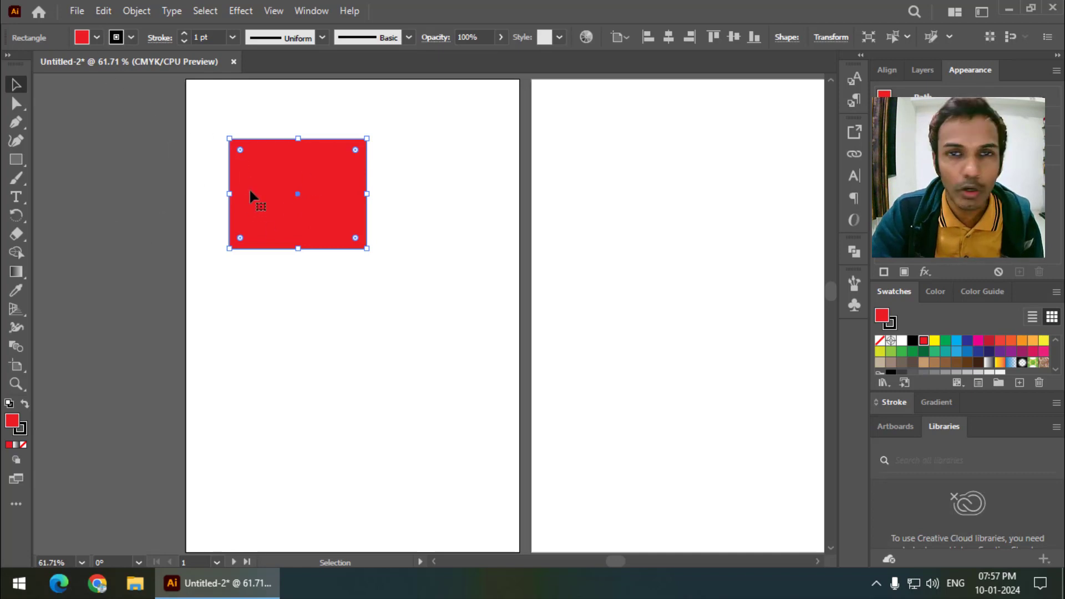
- Copy the red rectangle and paste it in place on the second artboard
click(109, 12)
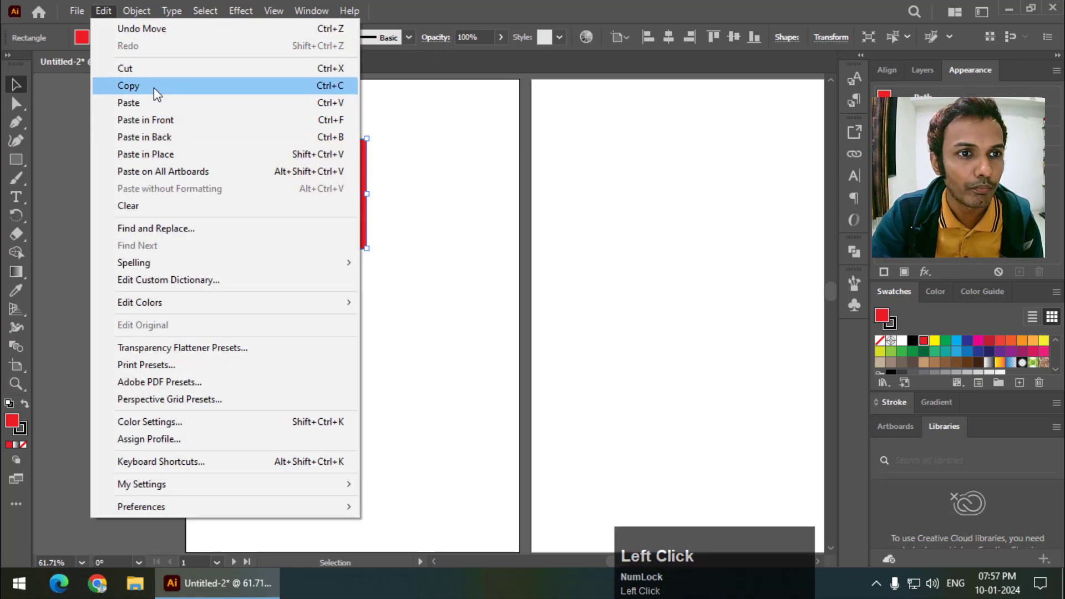
click(154, 88)
click(669, 195)
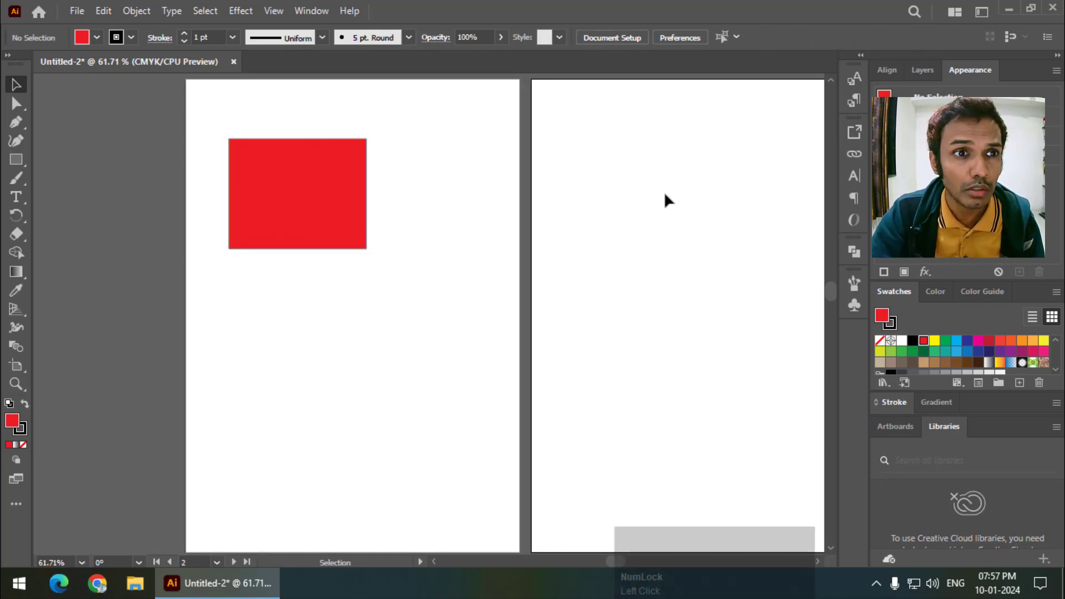
click(111, 11)
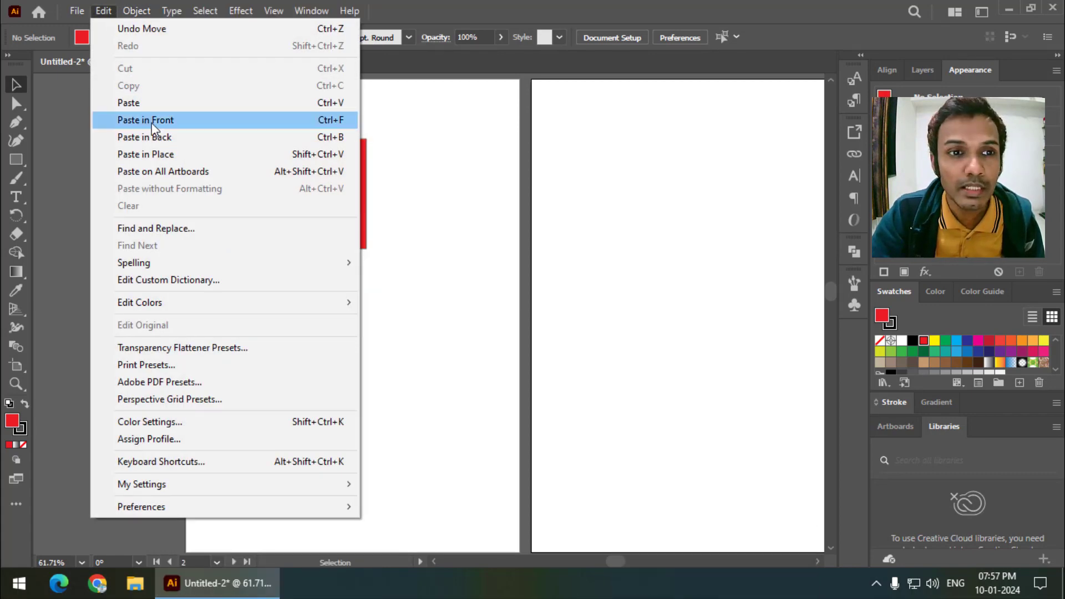
click(186, 154)
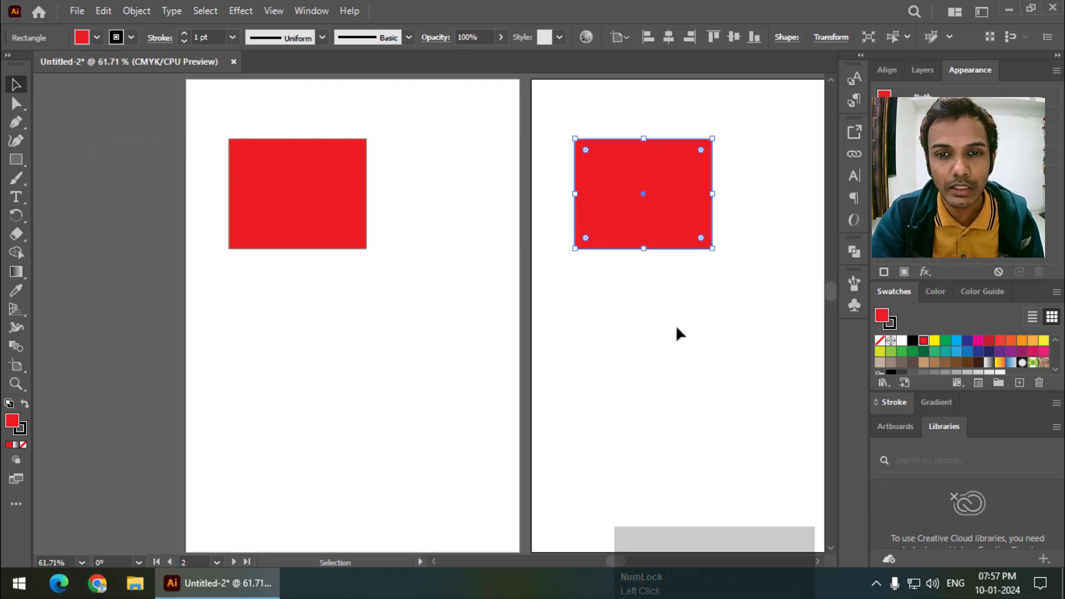
- Paste the copied rectangle in place on the third artboard
drag(676, 320, 385, 323)
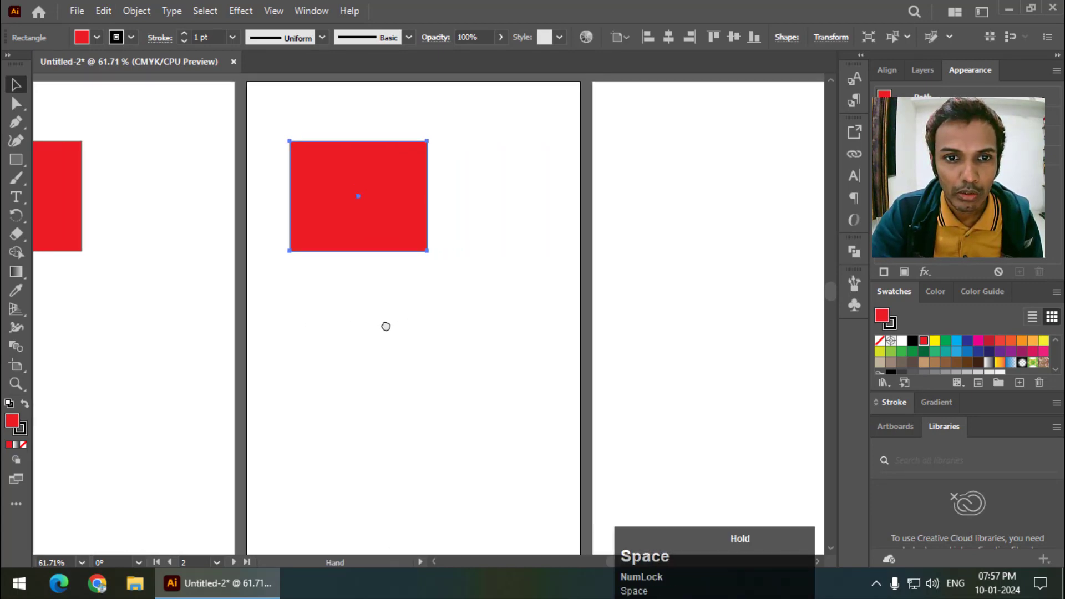
click(696, 161)
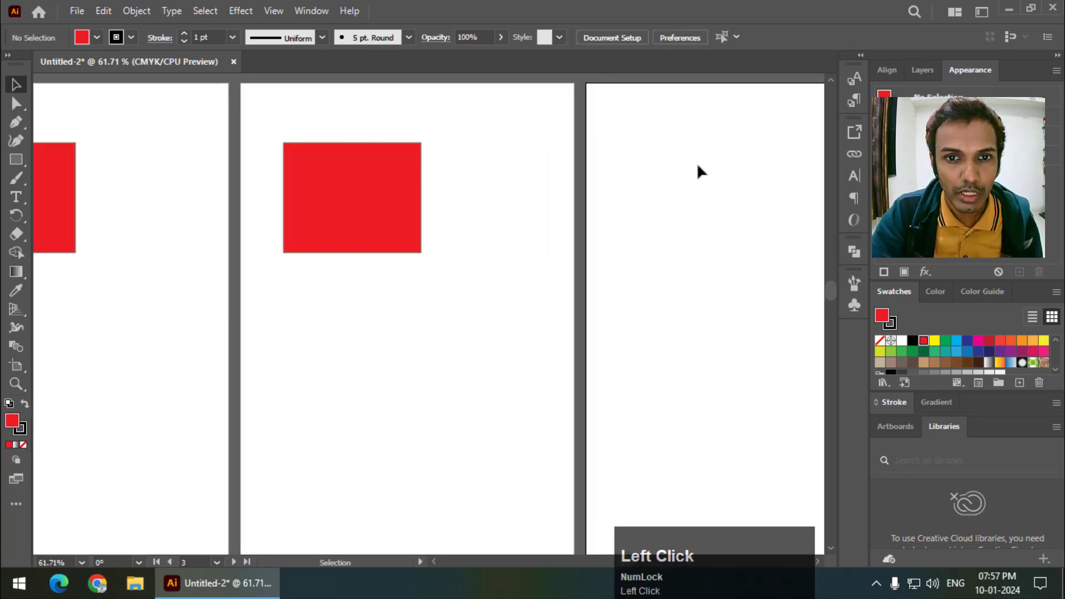
click(105, 12)
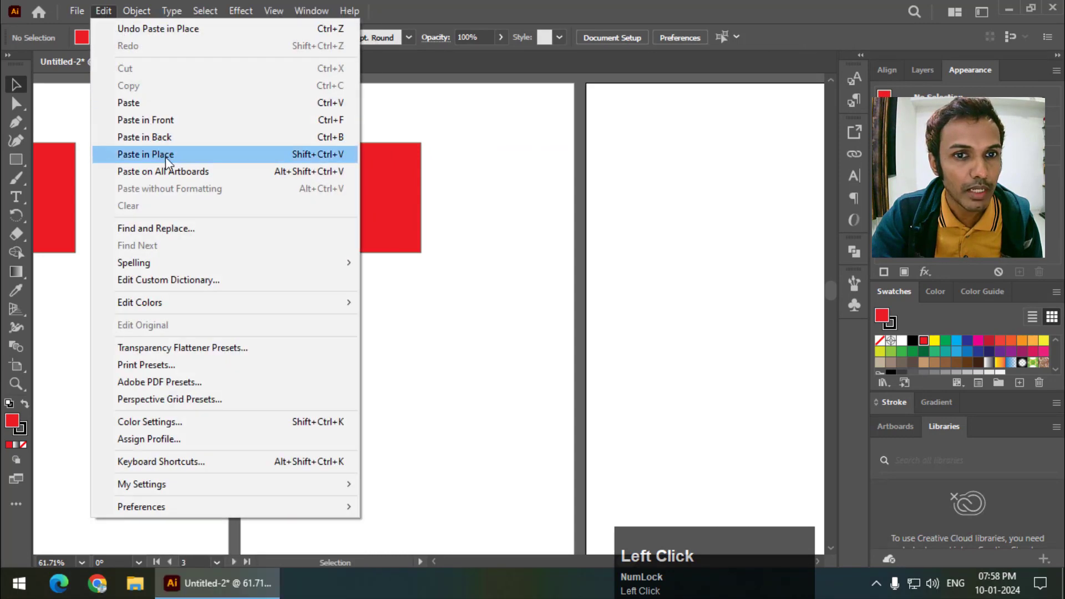
click(165, 155)
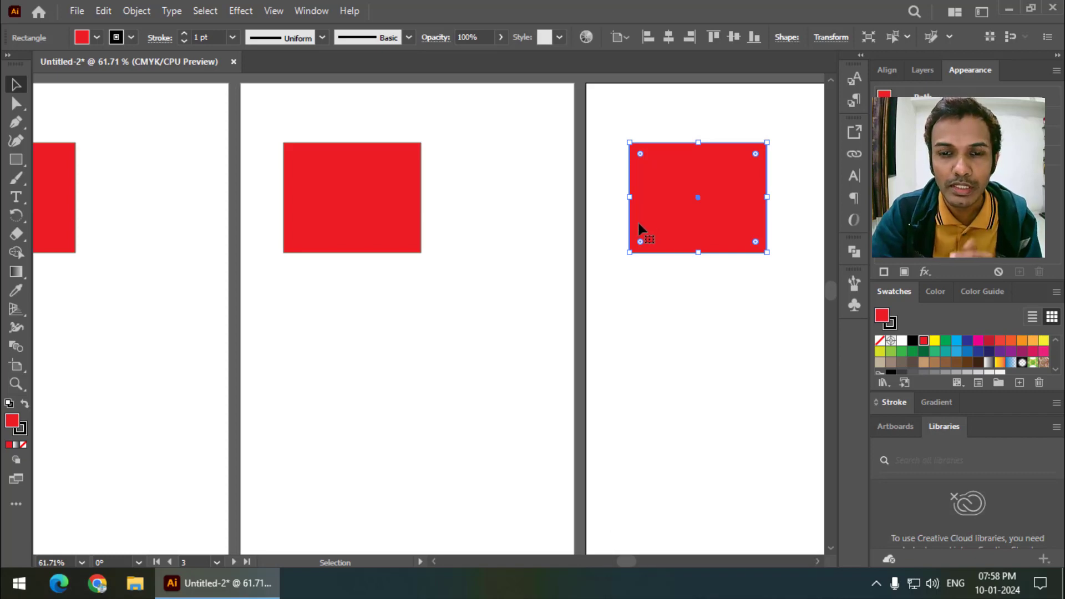
- Delete the rectangle copies from the third and second artboards
key(space)
drag(382, 316, 426, 307)
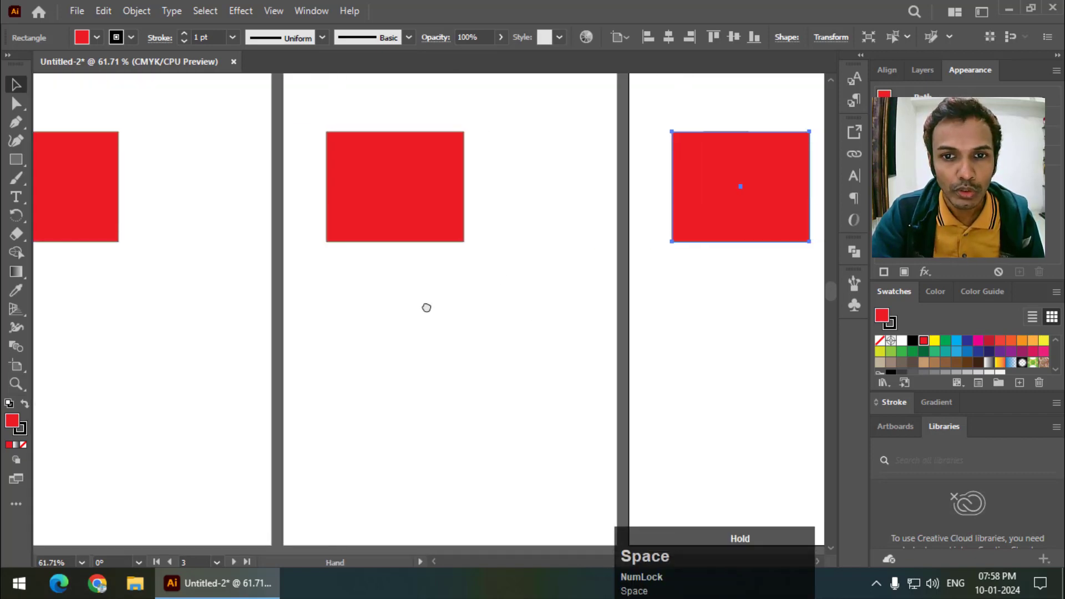
key(Delete)
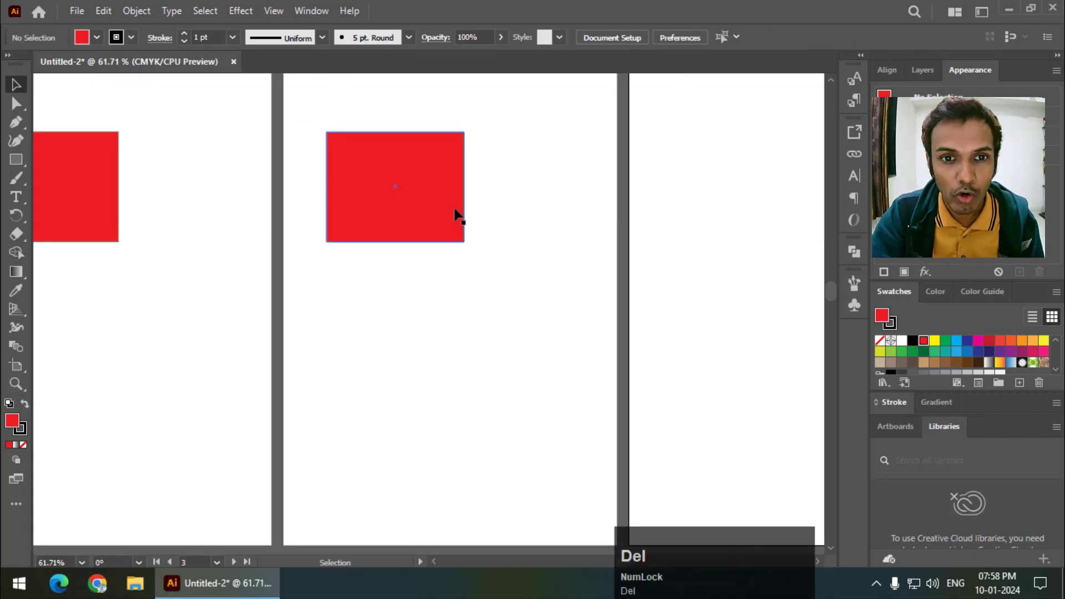
click(459, 216)
key(Delete)
- Cut the red rectangle from the first artboard and paste it on all artboards
key(space)
drag(218, 314, 414, 309)
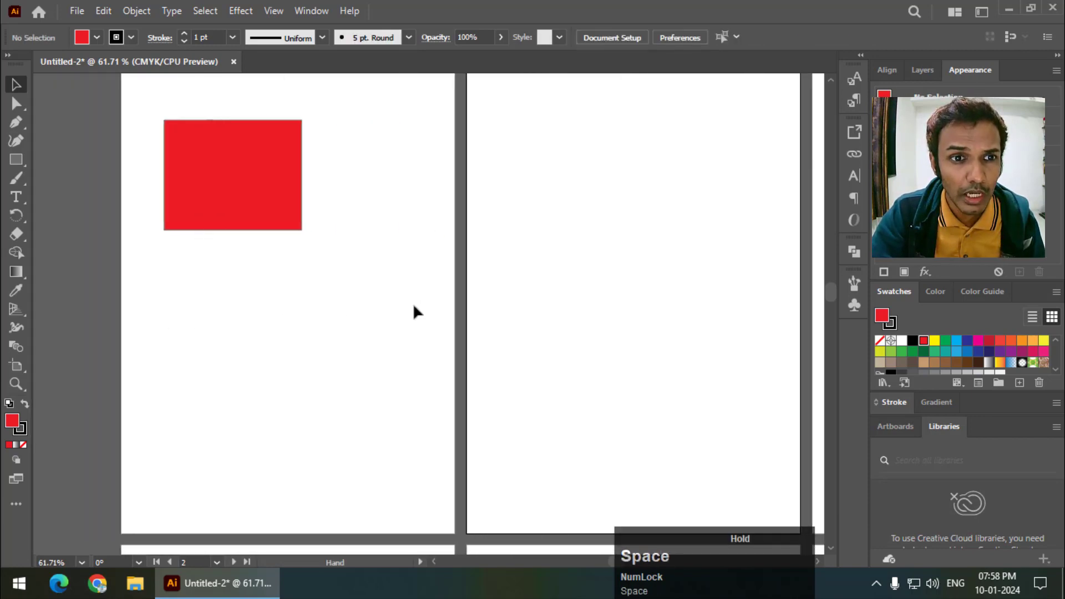
click(276, 198)
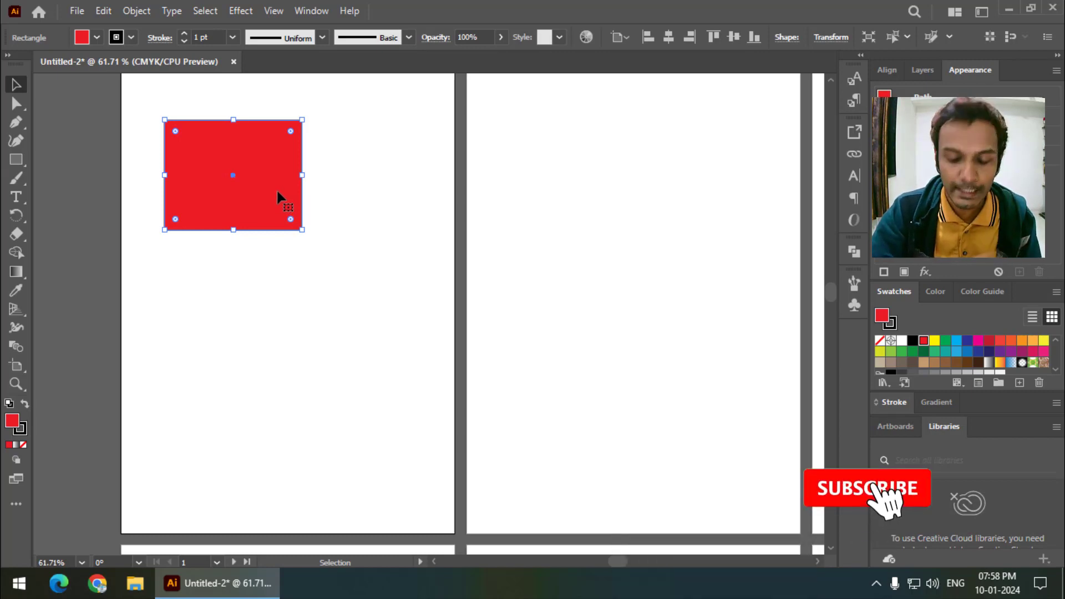
key(ctrl+minus)
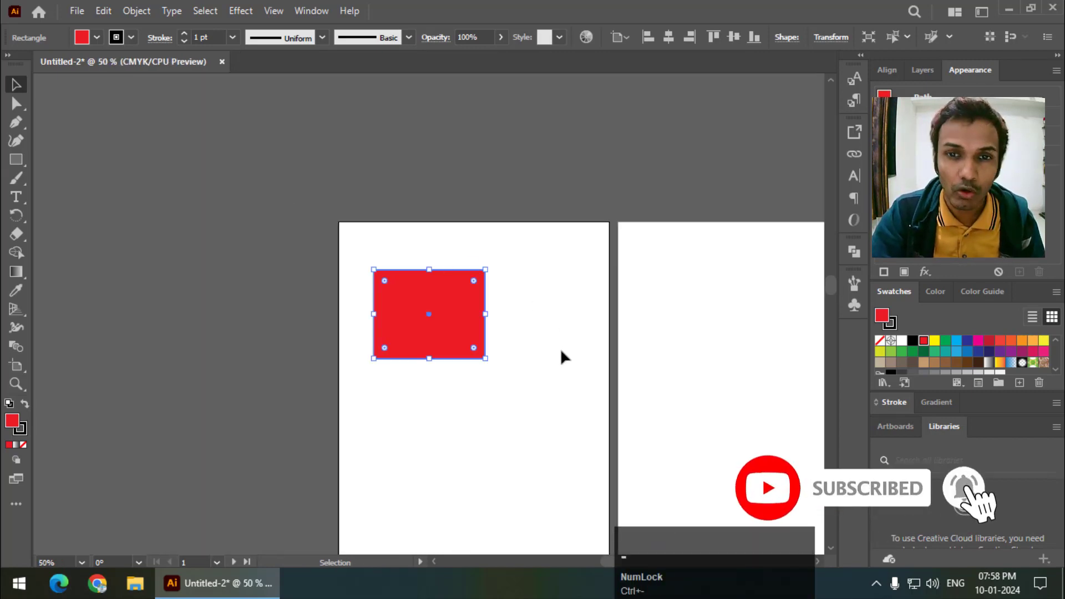
key(space)
drag(561, 356, 465, 247)
key(ctrl+minus)
key(ctrl+minus)
key(space)
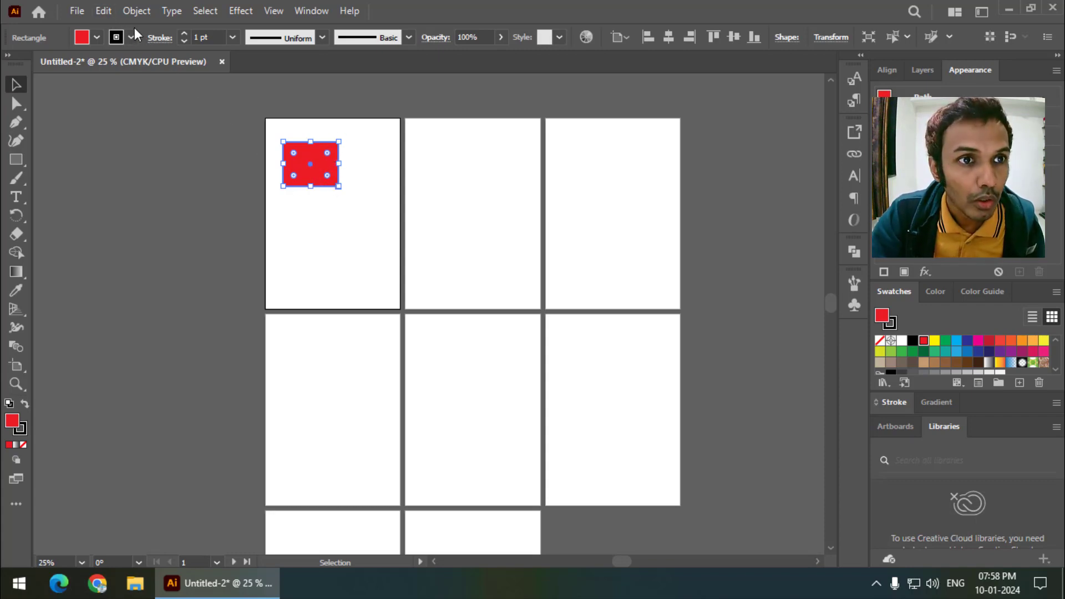
click(107, 15)
click(133, 68)
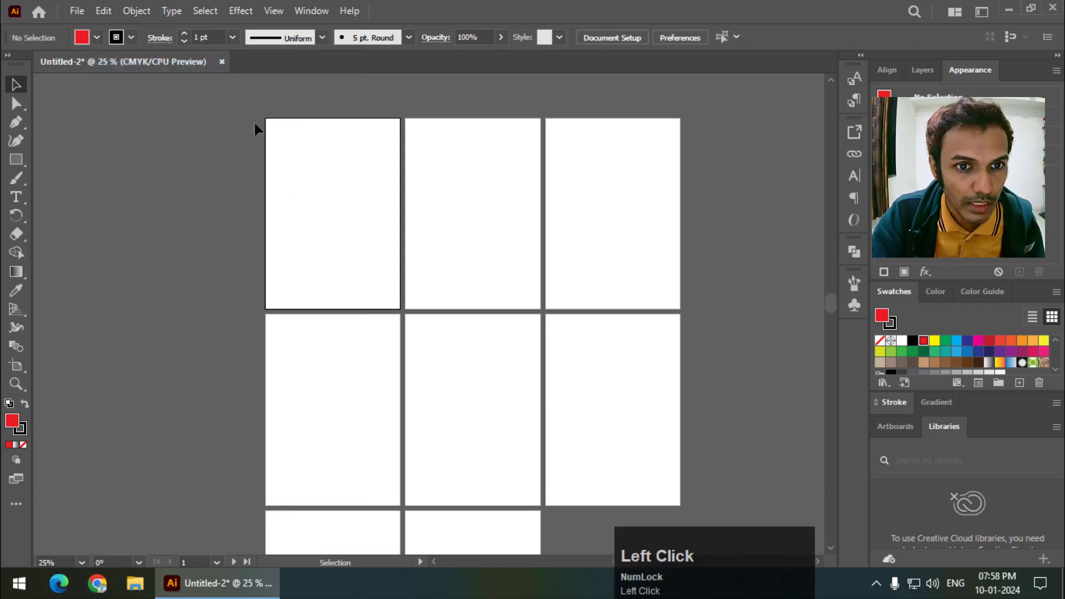
click(104, 11)
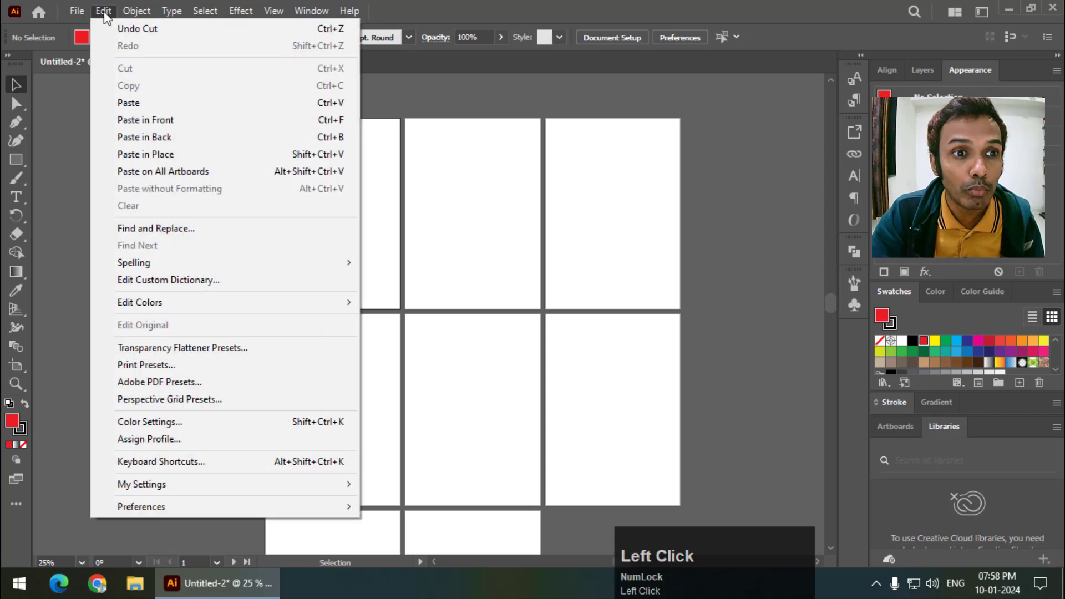
click(165, 176)
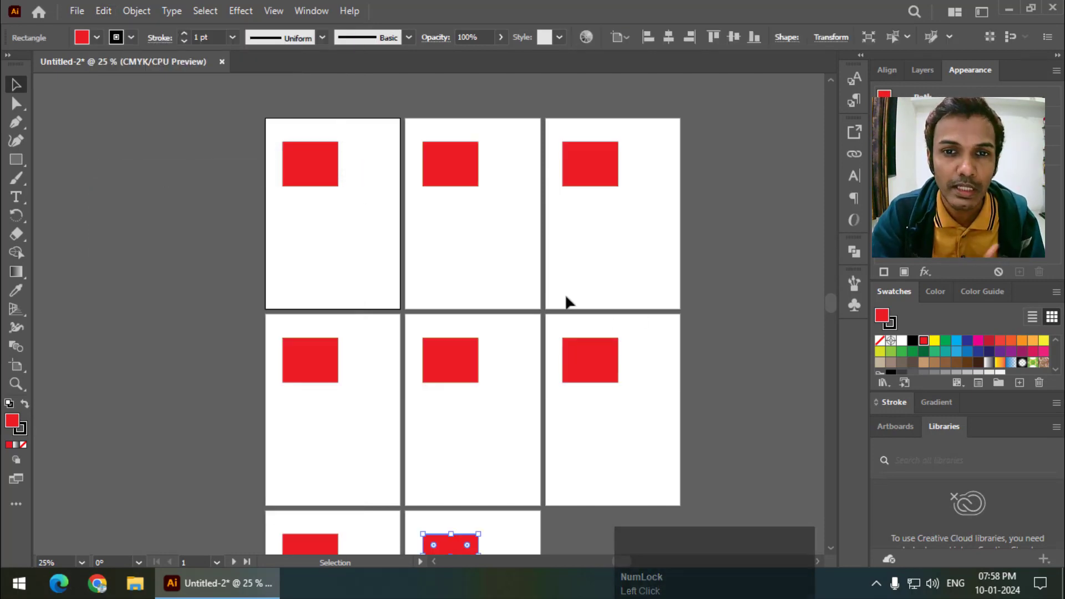
- Add a point text object in the lower part of the first artboard, below the red rectangle
drag(436, 427, 451, 387)
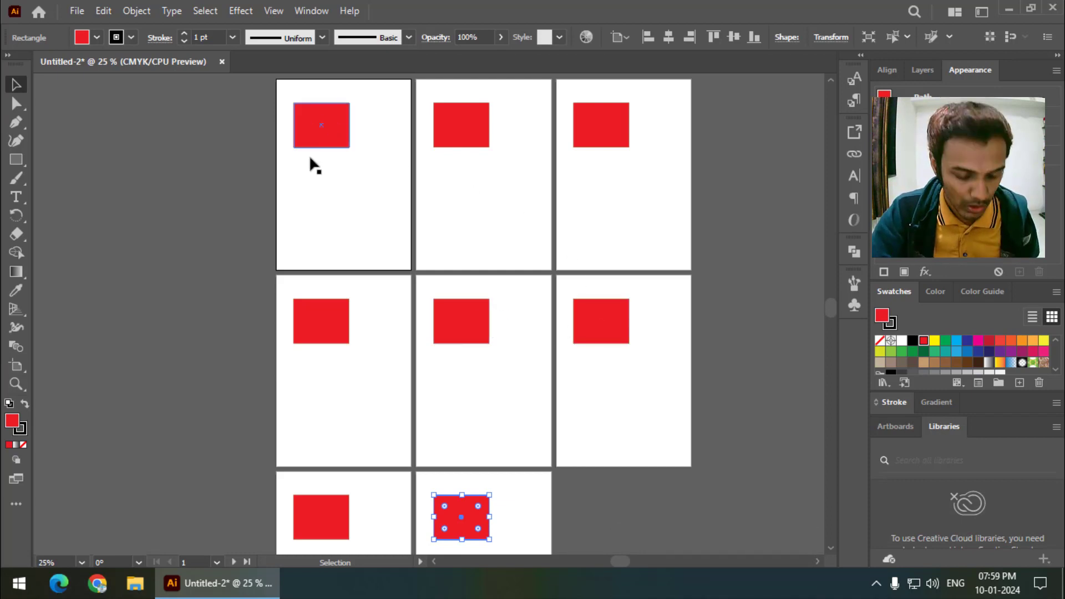
key(ctrl+plus)
key(ctrl+plus)
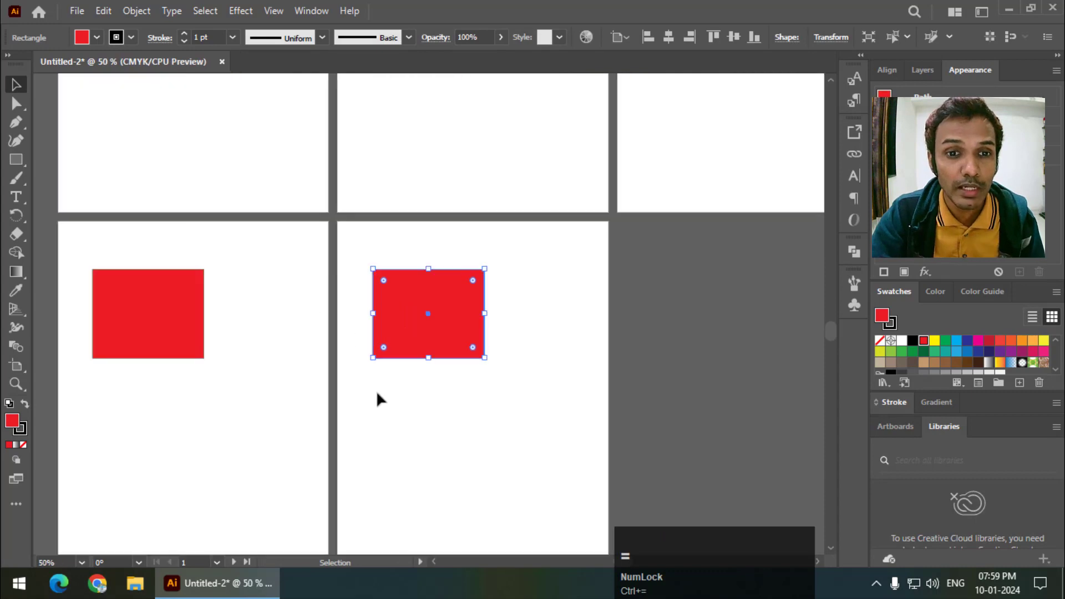
drag(376, 399, 419, 234)
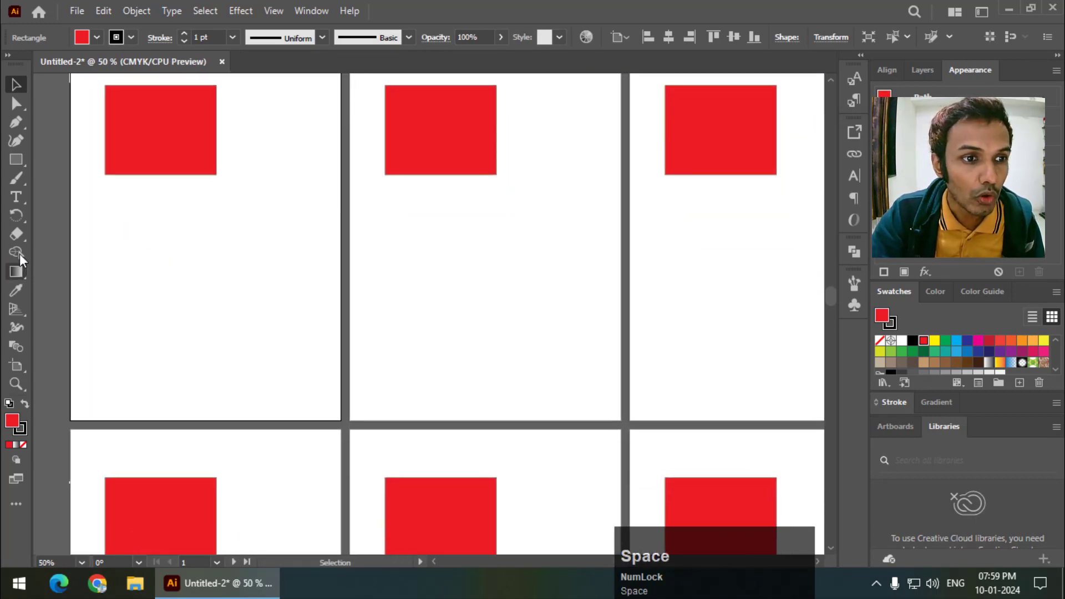
click(16, 197)
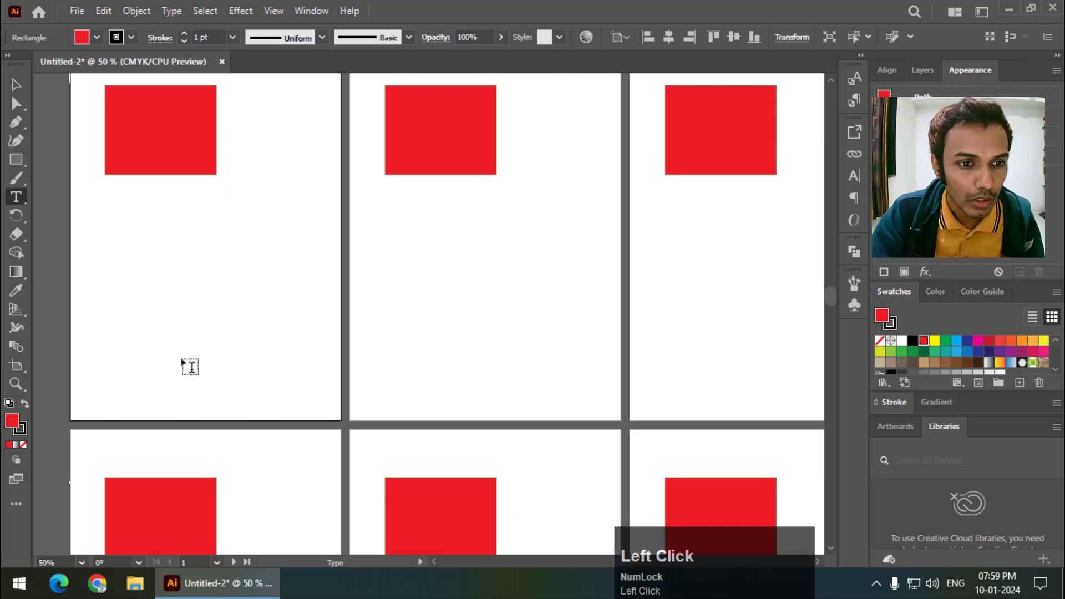
click(182, 364)
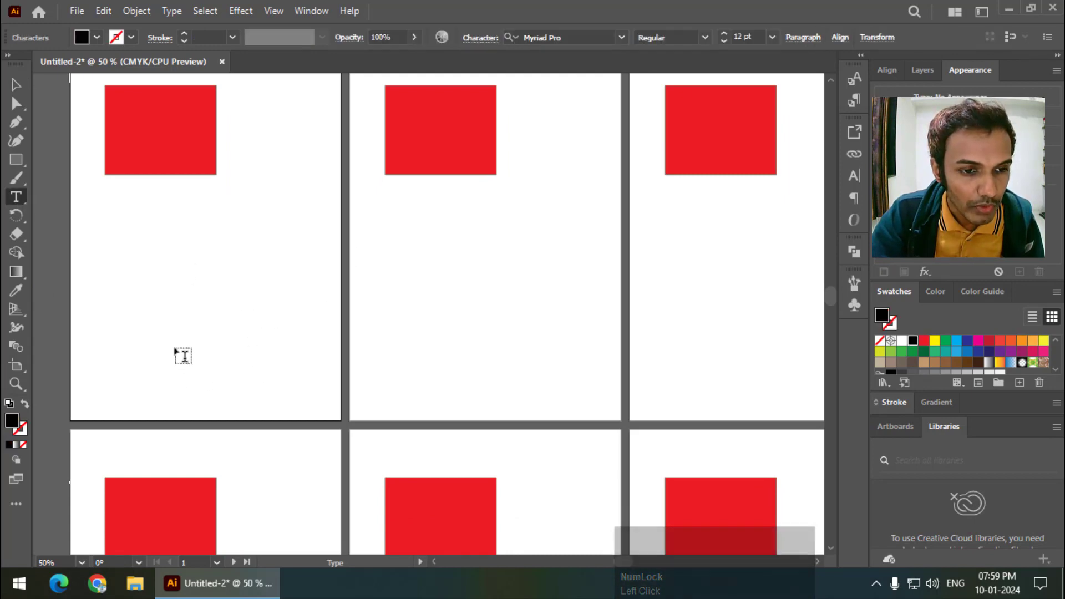
- Set the placeholder text's font to Montserrat ExtraBold
click(569, 37)
text(mont)
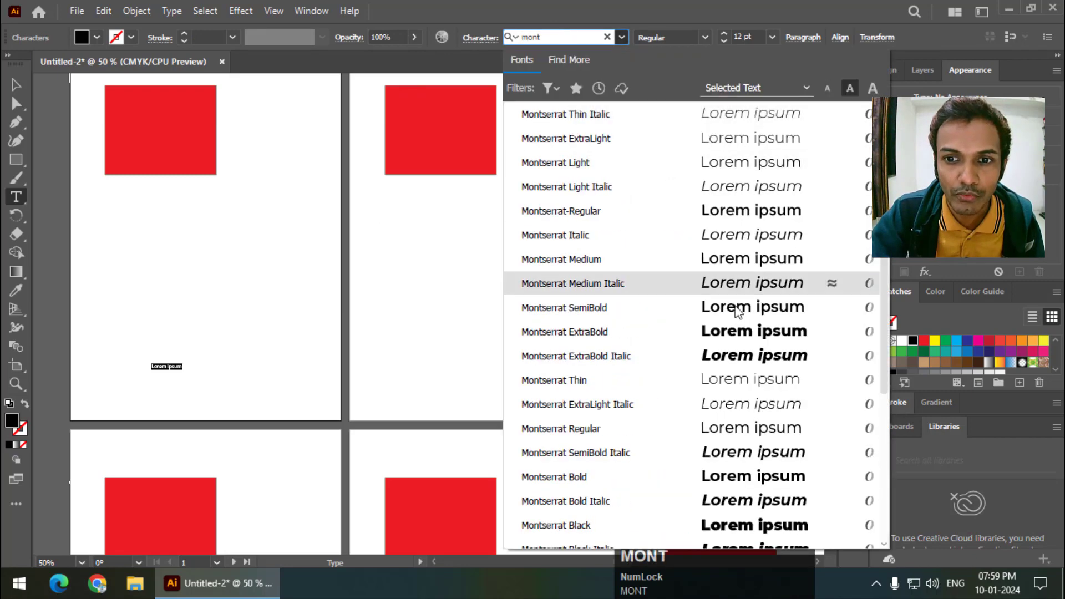
click(750, 331)
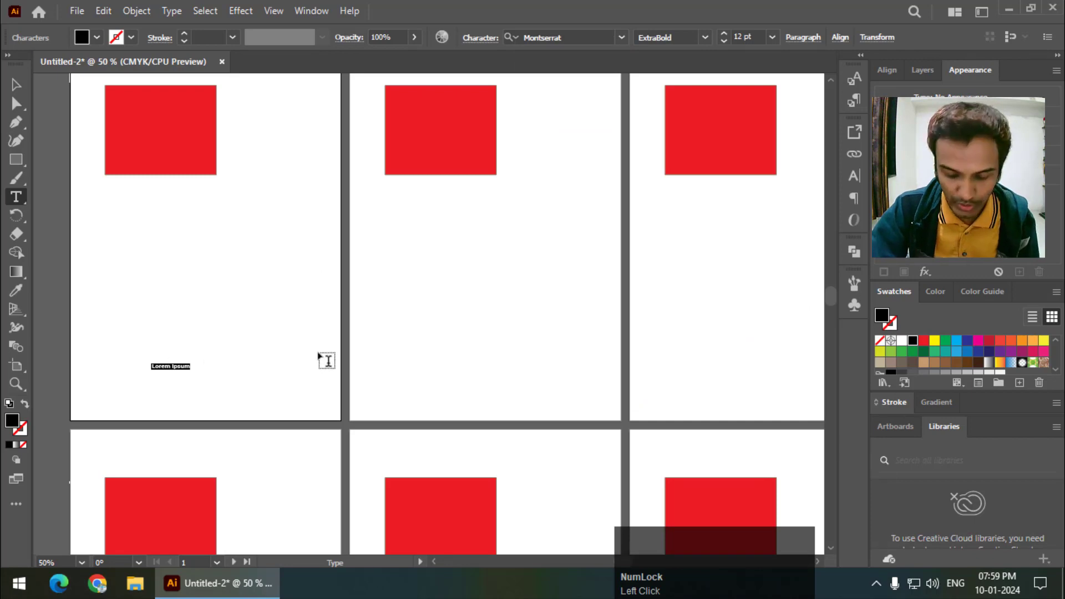
- Replace the Lorem ipsum placeholder on the first artboard with the text "Graphics Den"
key(ctrl)
key(ctrl+equal)
key(ctrl+equal)
key(ctrl+equal)
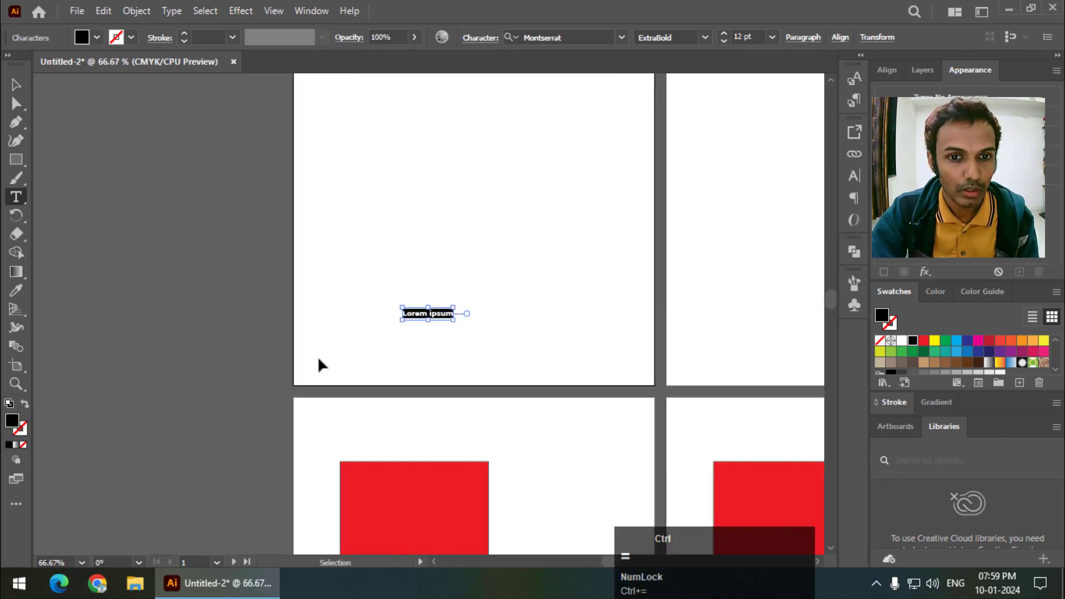
click(452, 318)
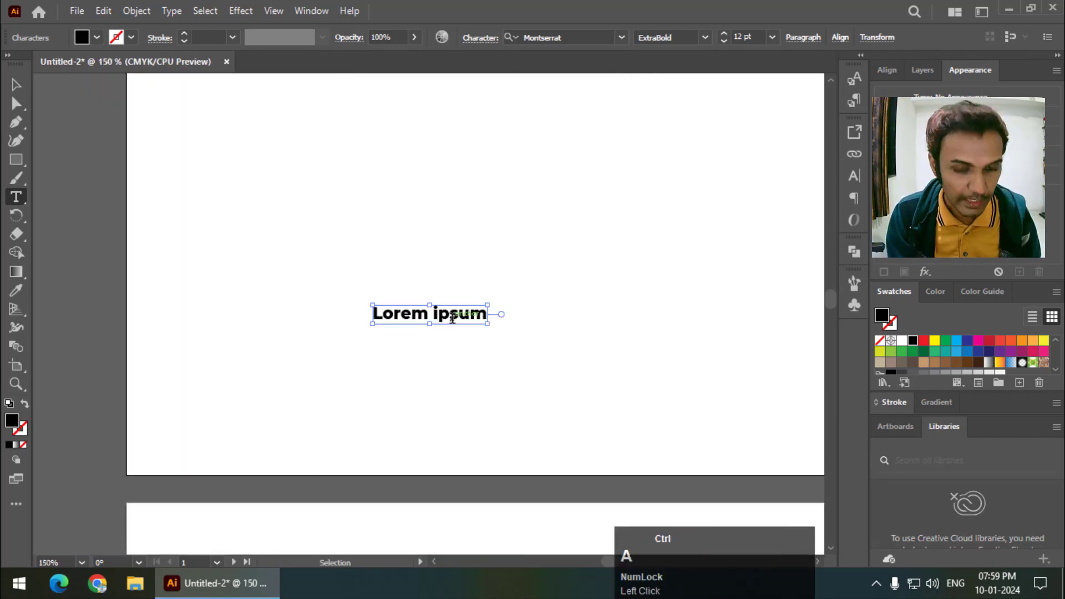
key(ctrl+a)
text(Graphics )
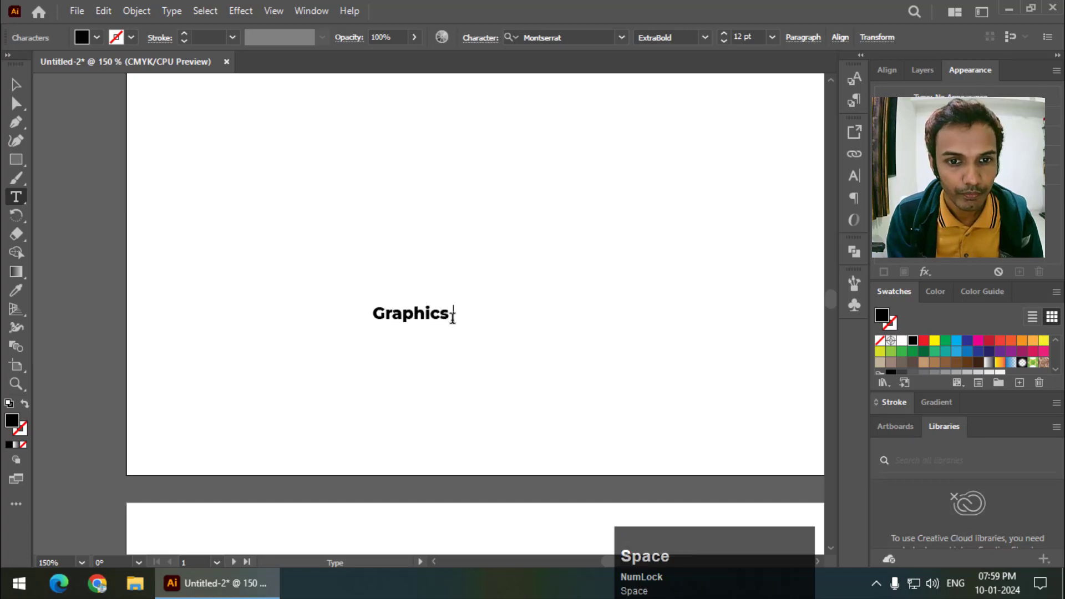
text(Den)
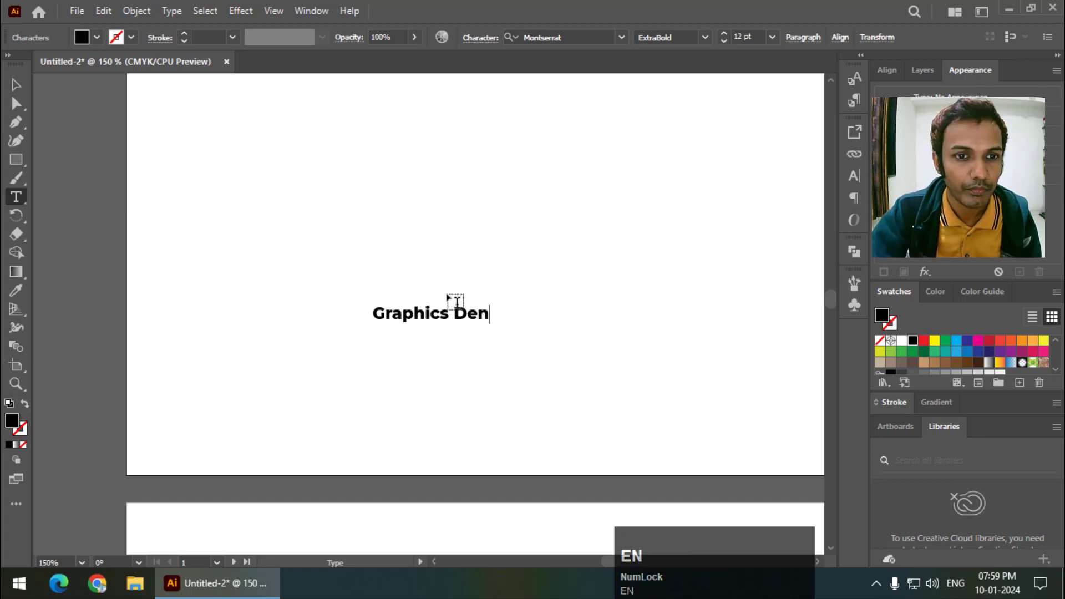
- Scale the Graphics Den text up proportionally to about 35 pt and move it near the bottom centre of the first artboard
click(15, 85)
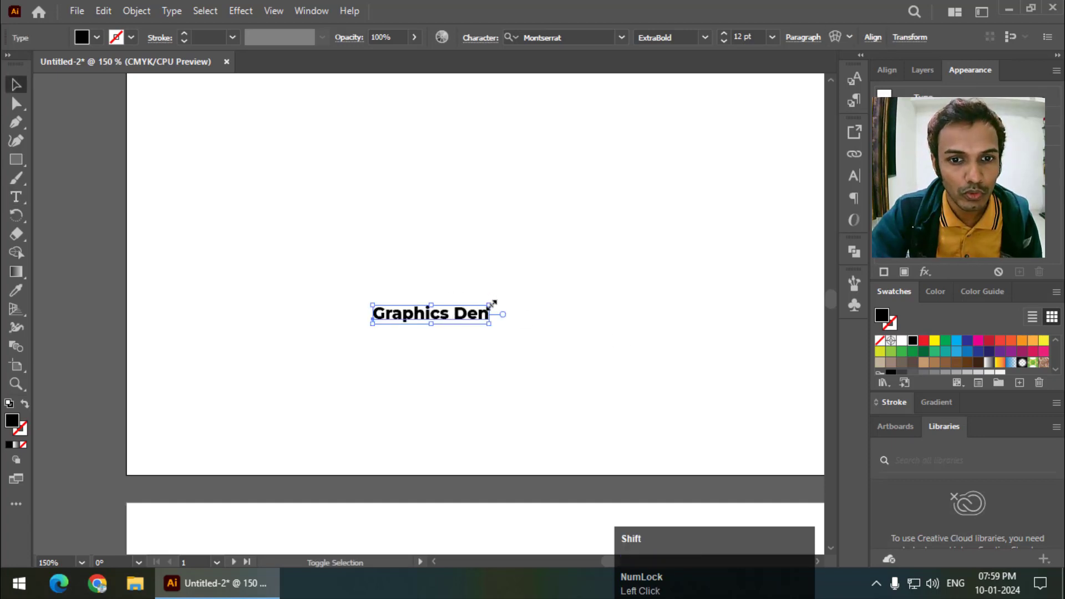
drag(490, 305, 715, 270)
drag(575, 311, 456, 383)
key(ctrl)
key(ctrl+0)
key(space)
click(316, 456)
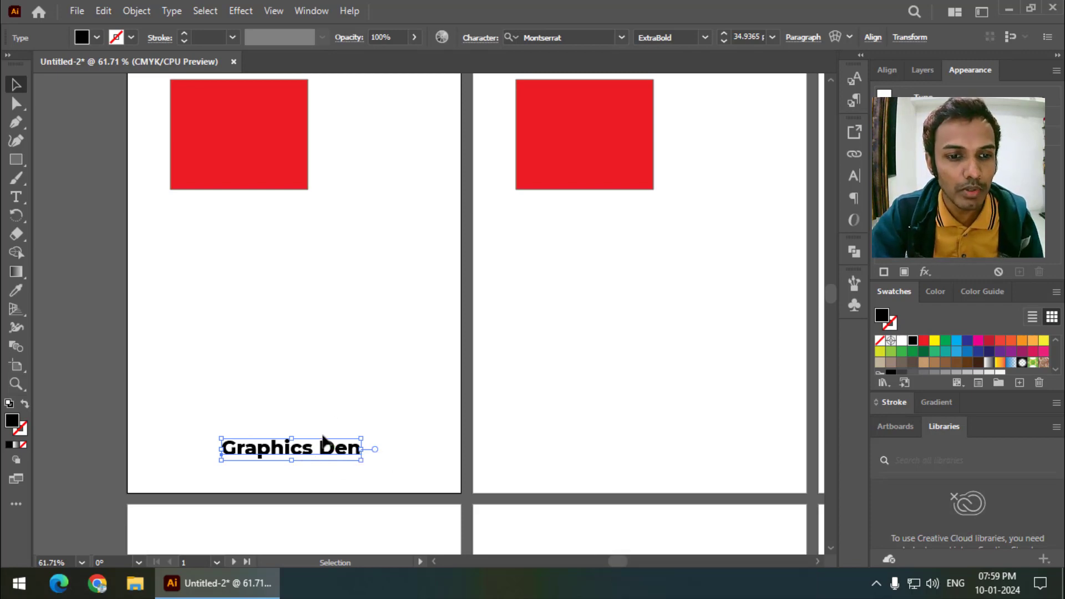
- Cut the Graphics Den text from the first artboard and paste it on all artboards
click(102, 11)
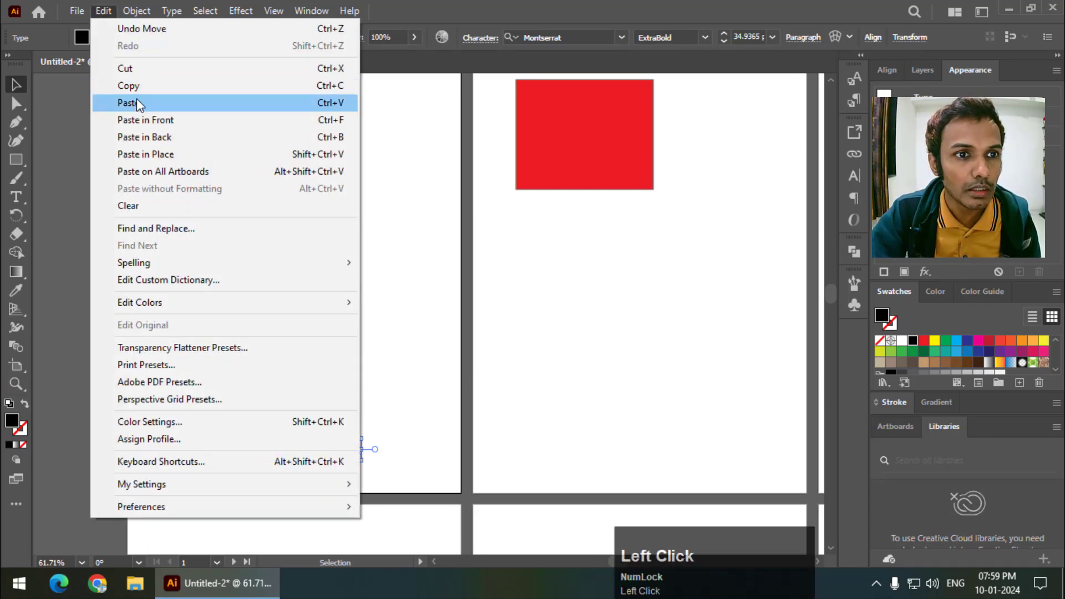
click(138, 70)
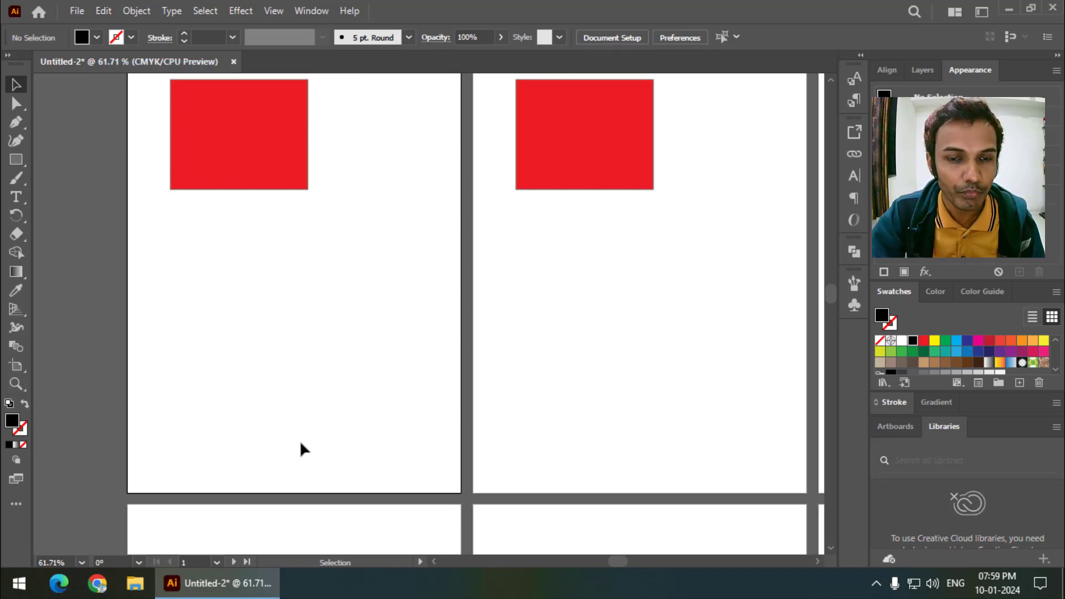
click(104, 11)
click(152, 172)
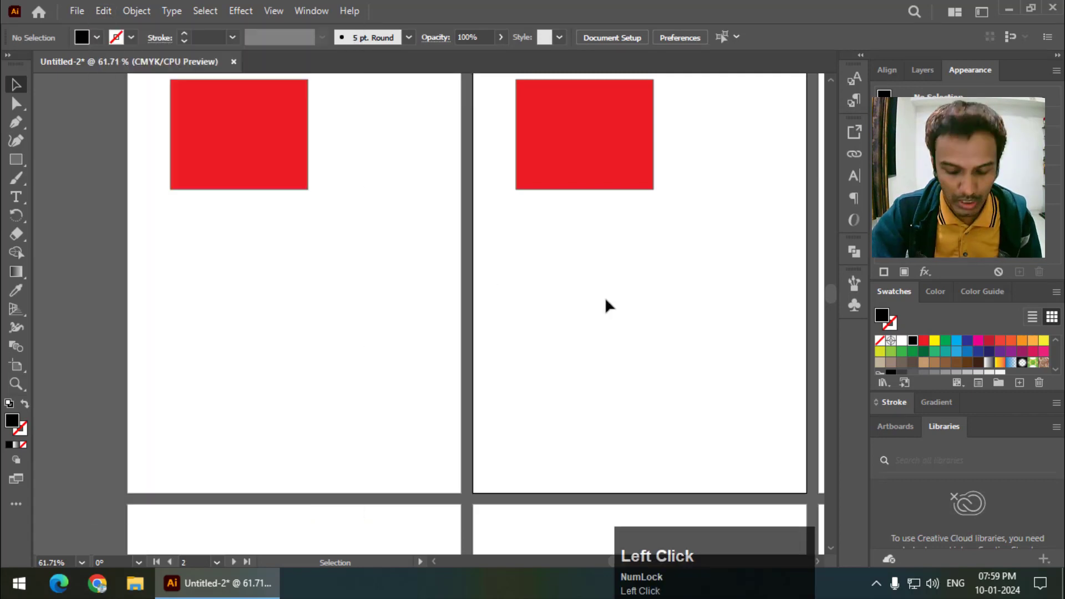
key(ctrl+minus)
key(ctrl+minus)
key(space)
drag(617, 335, 480, 275)
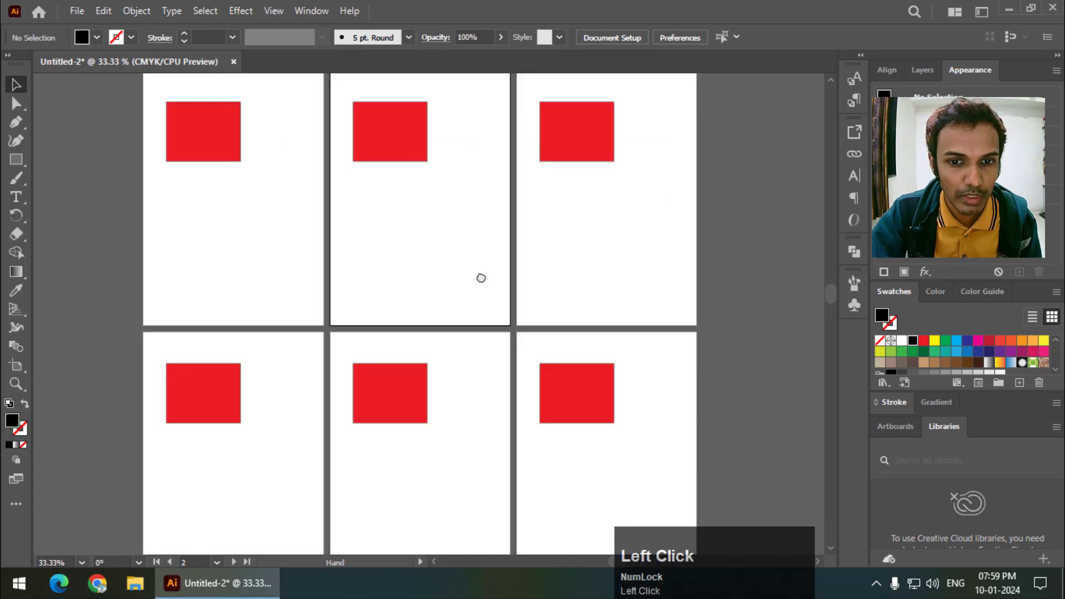
click(103, 12)
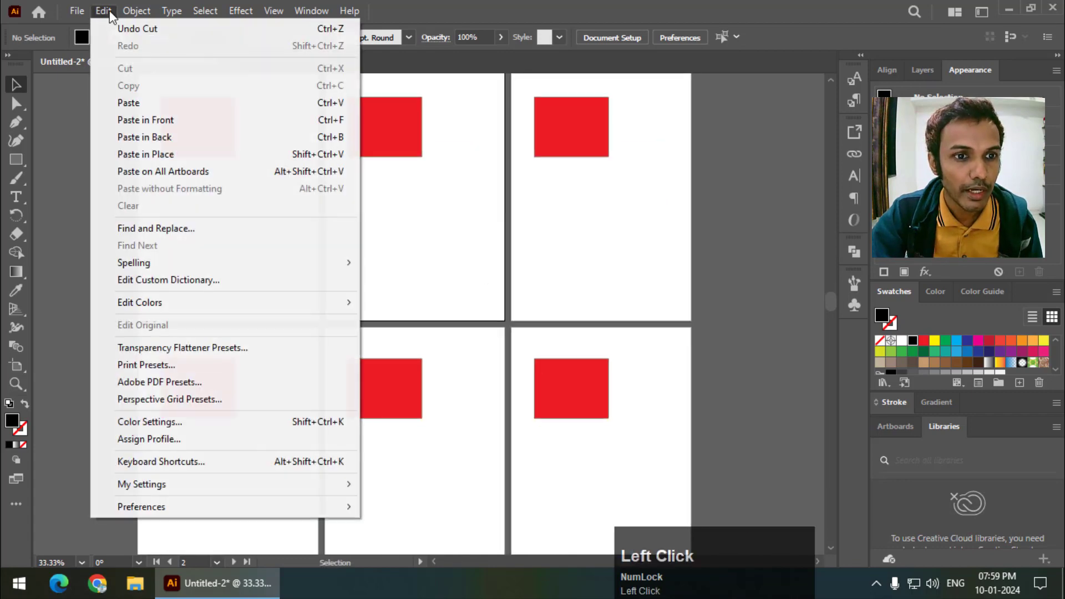
click(699, 248)
key(ctrl+minus)
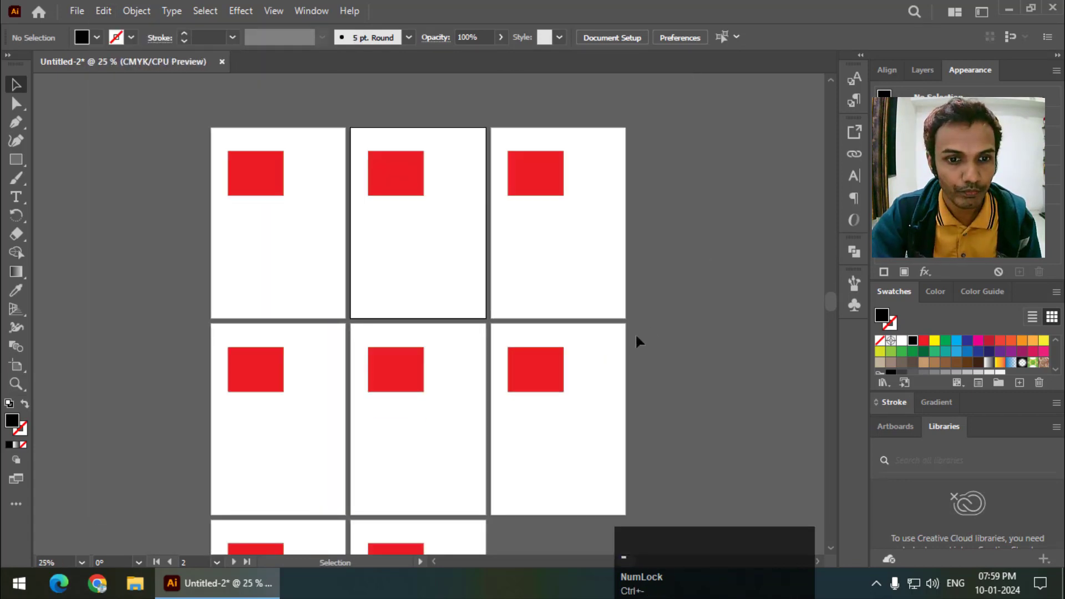
key(space)
drag(340, 189, 387, 181)
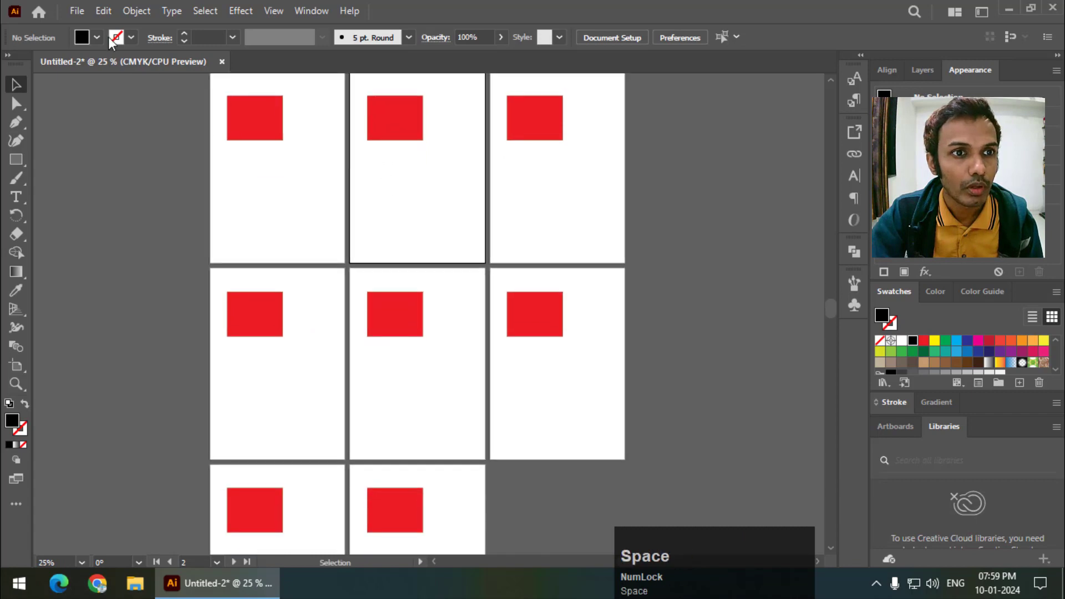
click(104, 11)
click(171, 176)
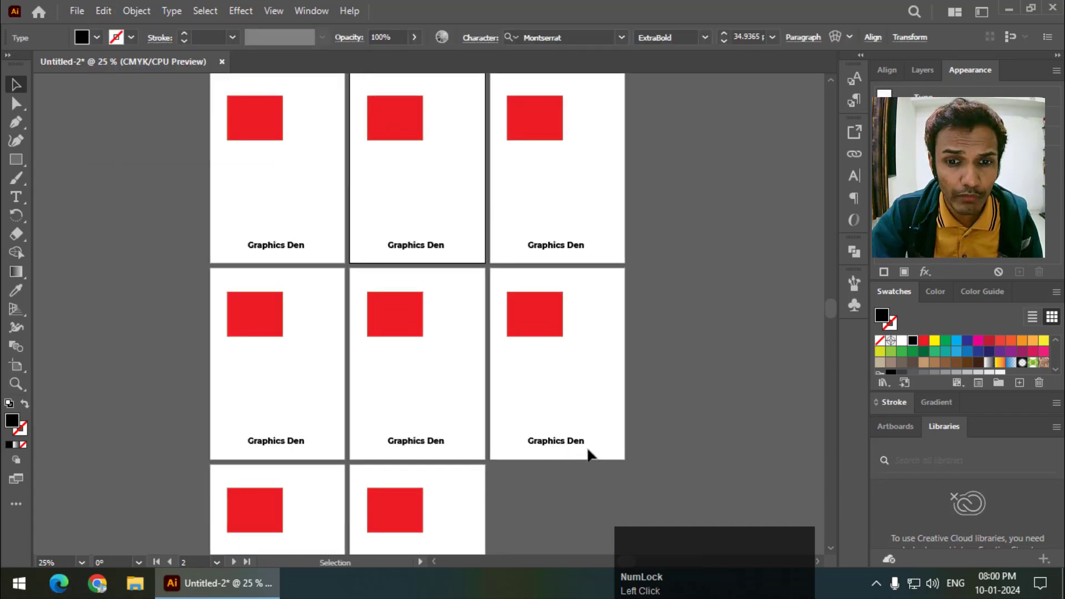
- Examine the position of the pasted Graphics Den text and the red rectangles across the artboards
key(space)
mouse_move(590, 452)
mouse_down()
mouse_move(622, 330)
mouse_move(590, 430)
mouse_up()
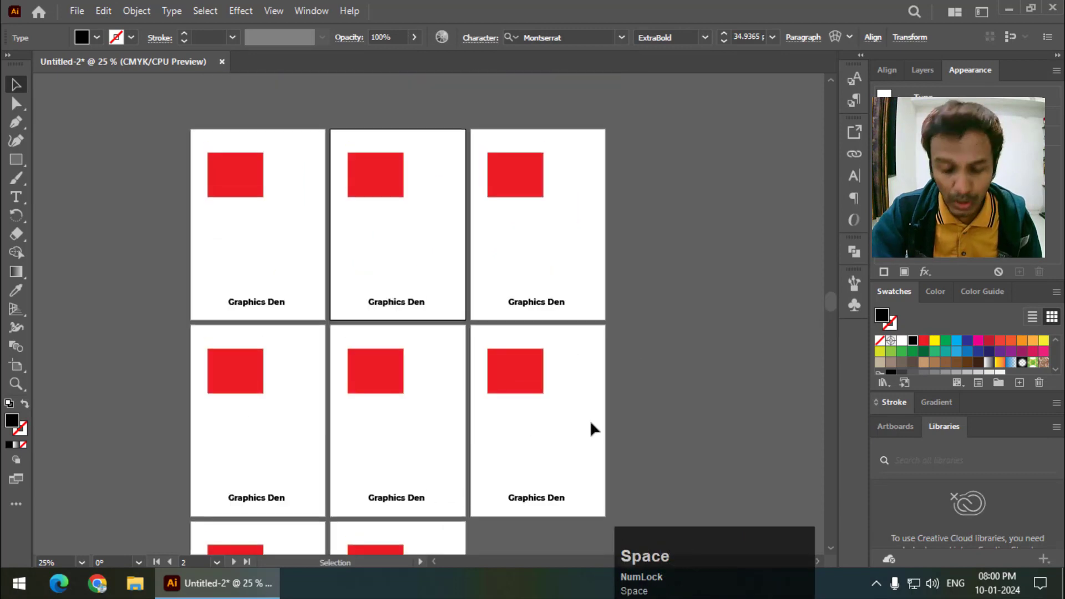
key(ctrl+=)
key(ctrl+=)
key(space)
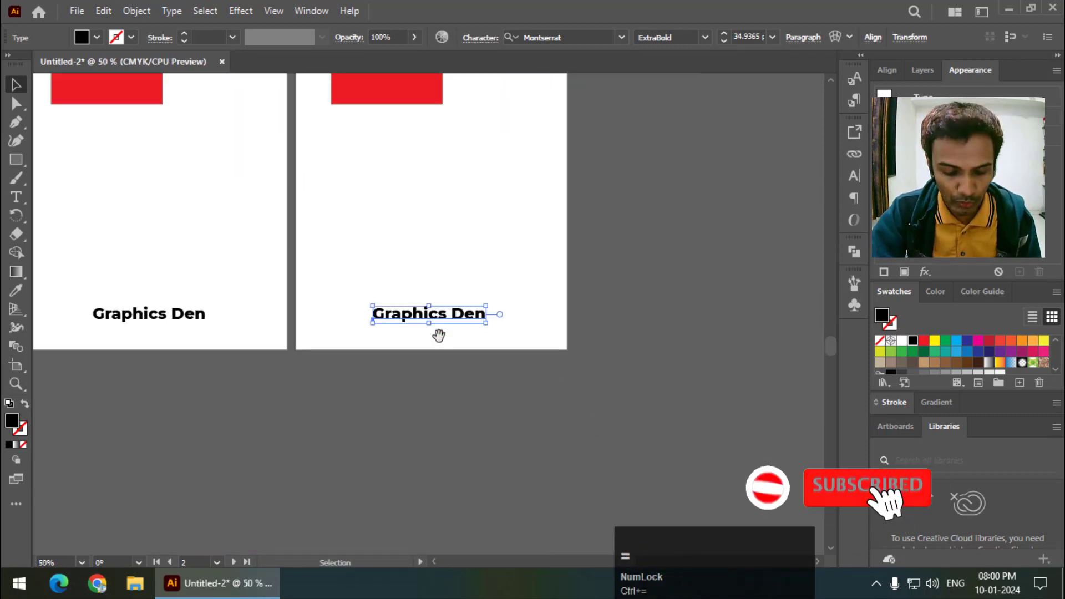
drag(411, 231, 509, 401)
drag(467, 229, 467, 398)
drag(497, 186, 473, 392)
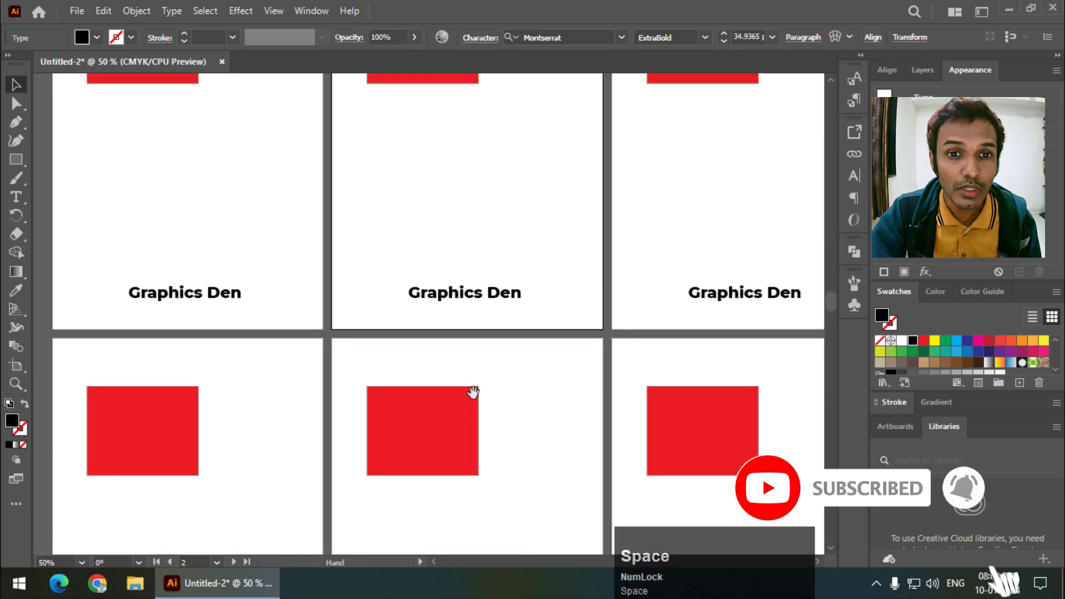
drag(488, 219, 482, 377)
drag(450, 282, 518, 240)
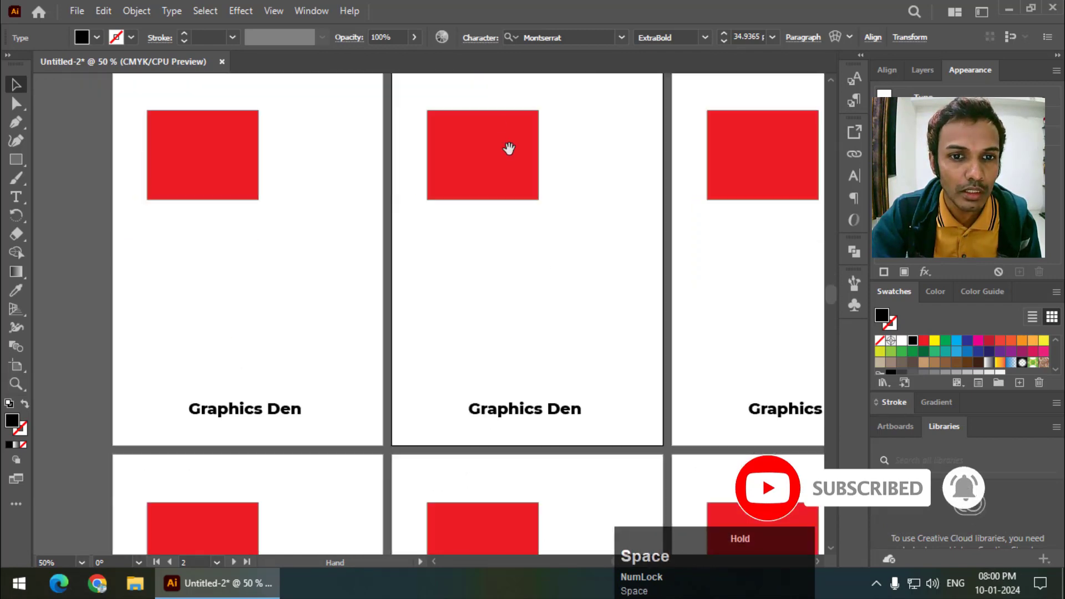
drag(563, 342, 489, 277)
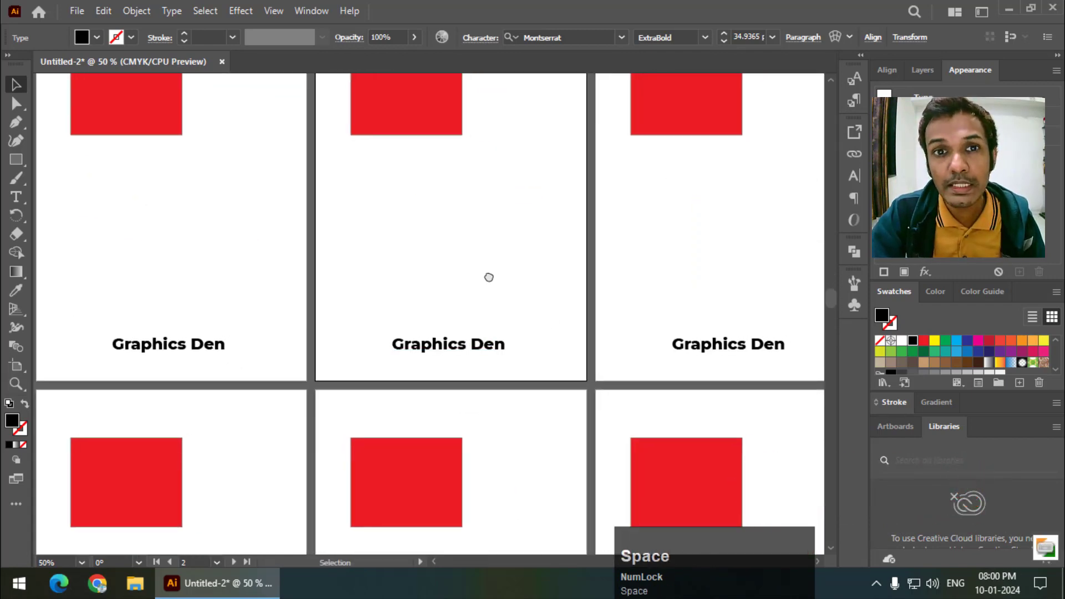